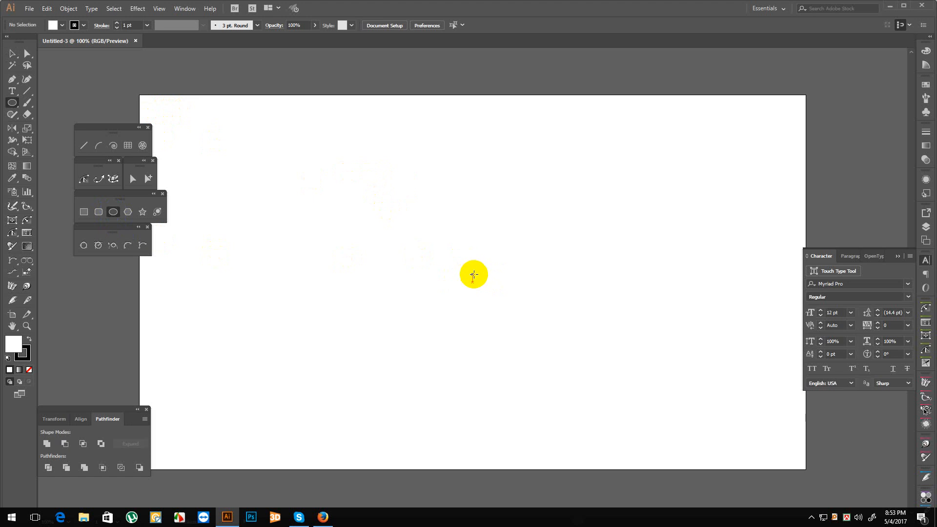
# Step: Draw a circle about 378 px in diameter at the artboard's center with a black fill and no stroke
pyautogui.moveTo(472, 282); pyautogui.dragTo(522, 374)
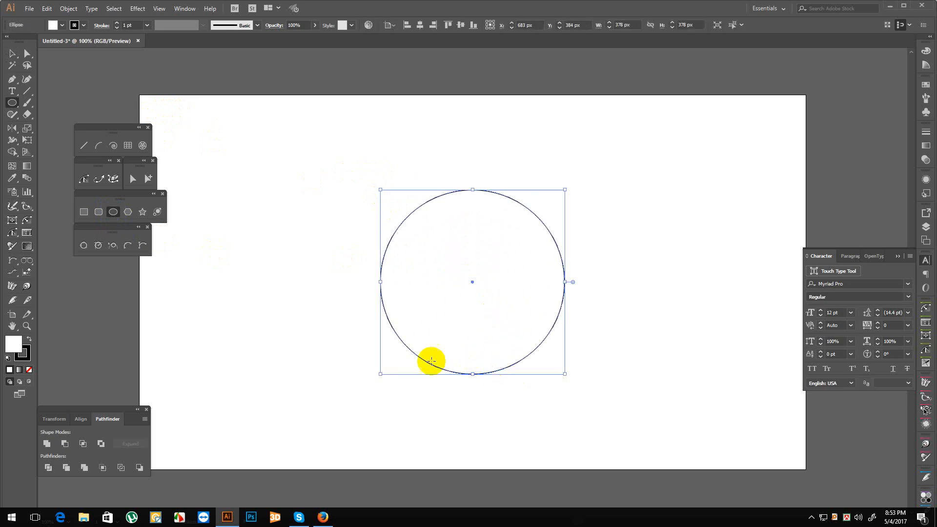
pyautogui.click(29, 339)
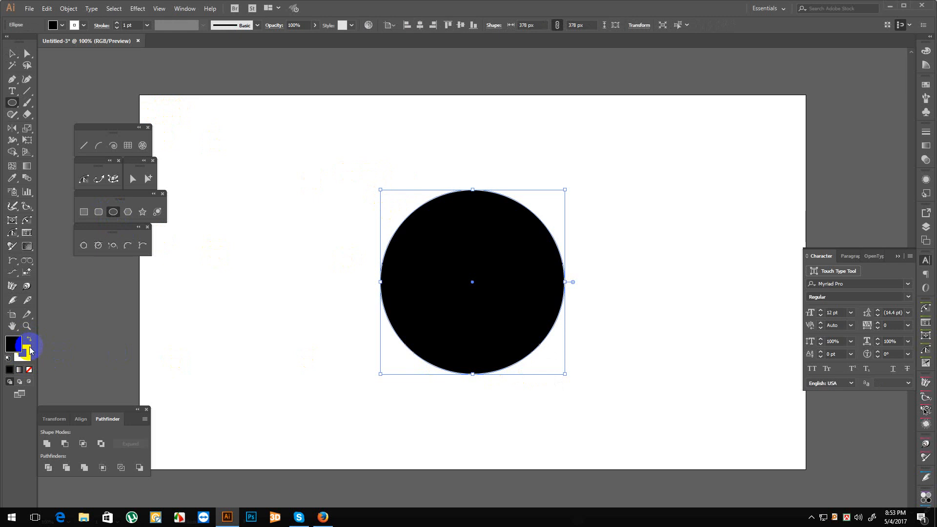
pyautogui.click(29, 369)
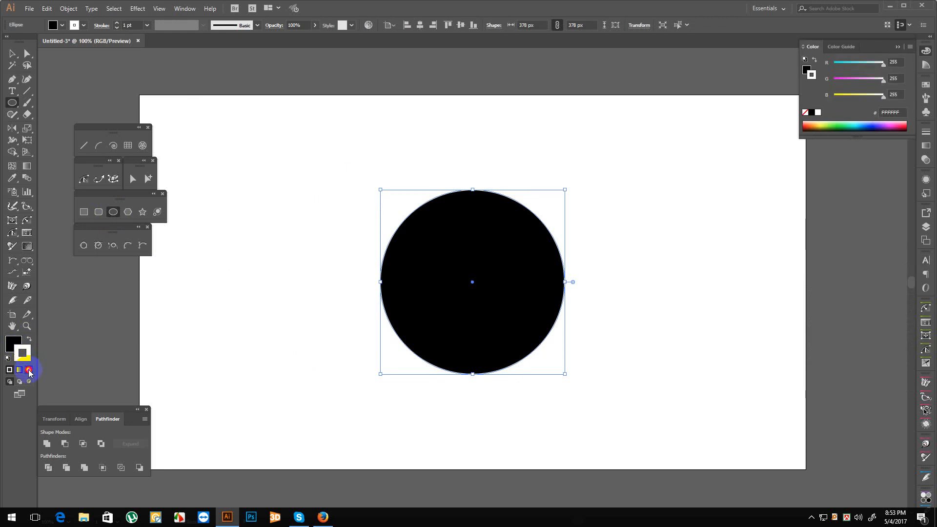
# Step: Change the circle's fill color to near-black 0C0C0C
pyautogui.click(13, 344)
pyautogui.doubleClick(13, 345)
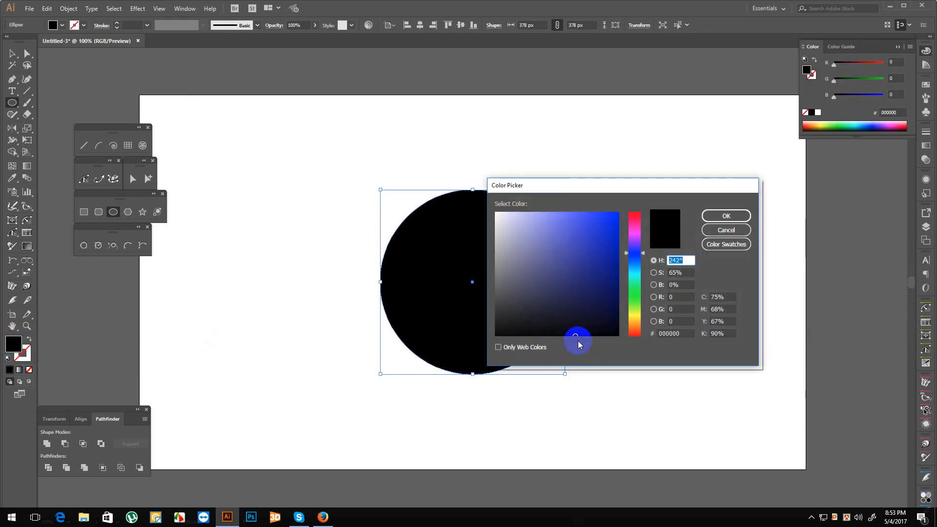
pyautogui.click(512, 333)
pyautogui.moveTo(501, 331); pyautogui.dragTo(496, 330)
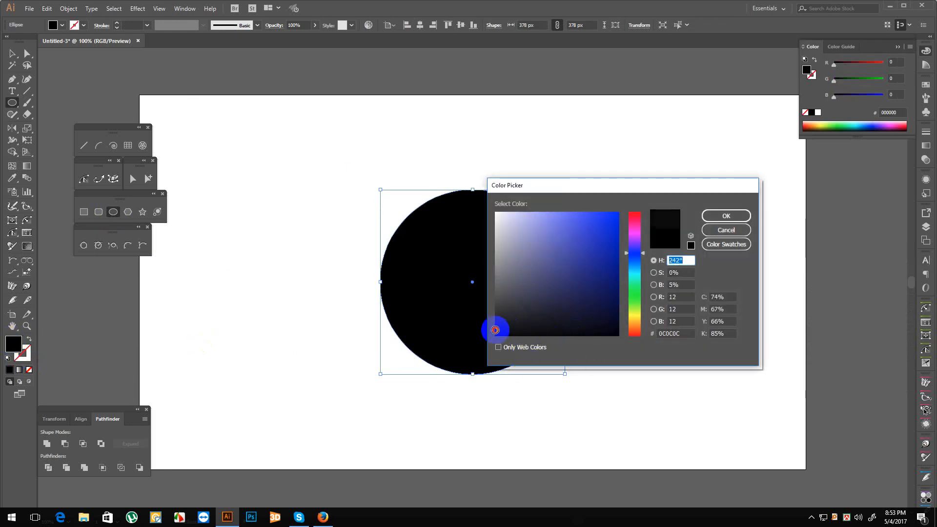
pyautogui.click(717, 215)
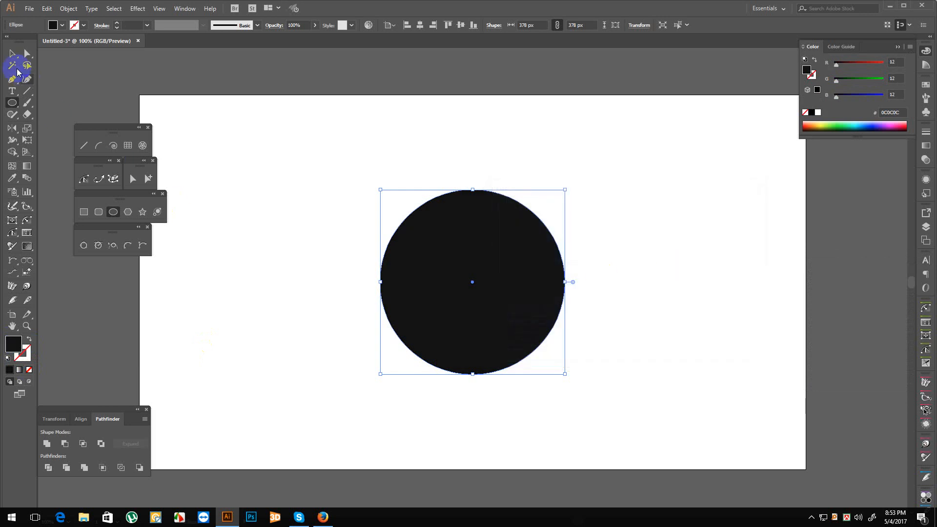
# Step: Duplicate the dark circle in place and scale the copy concentrically to about 294 px
pyautogui.click(12, 53)
pyautogui.click(447, 301)
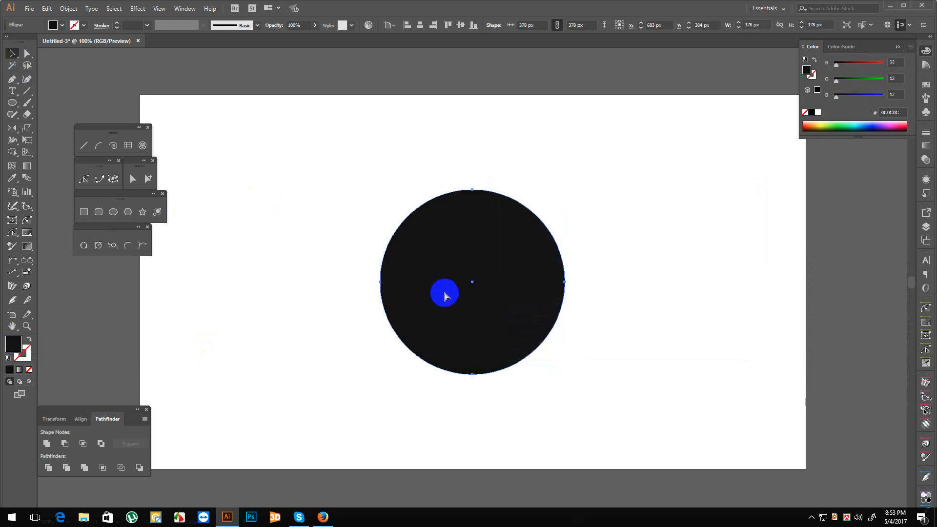
pyautogui.hotkey('ctrl', 'shift', 'b')
pyautogui.moveTo(563, 370); pyautogui.dragTo(542, 354)
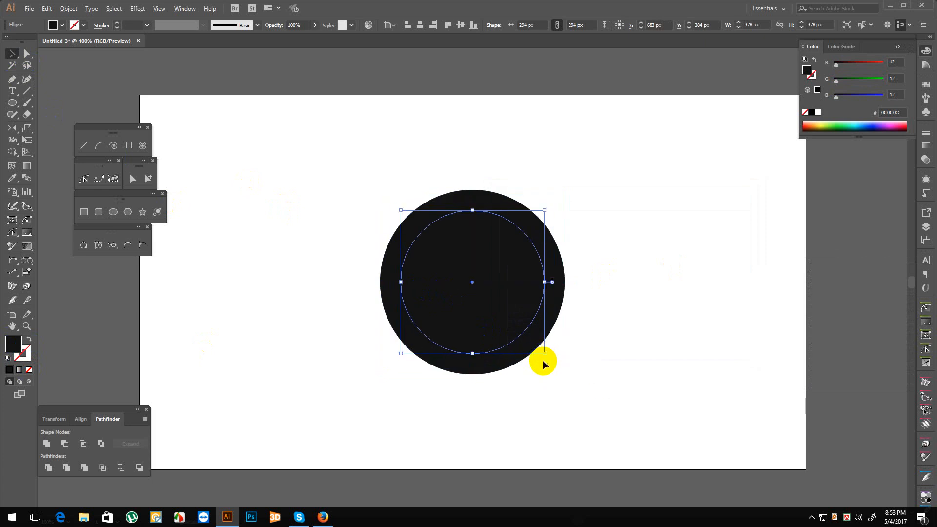
# Step: Fill the smaller concentric circle with off-white F9F9F9 and deselect it
pyautogui.doubleClick(11, 345)
pyautogui.click(495, 215)
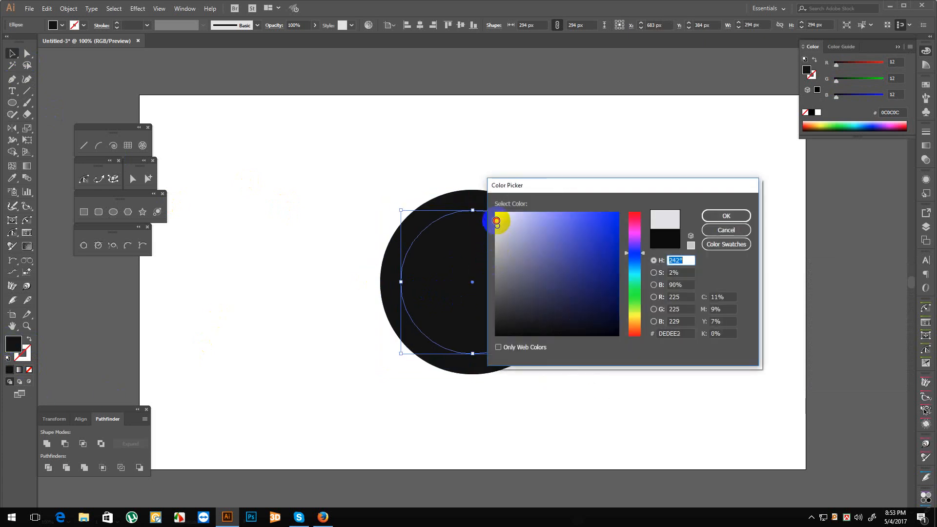
pyautogui.click(722, 216)
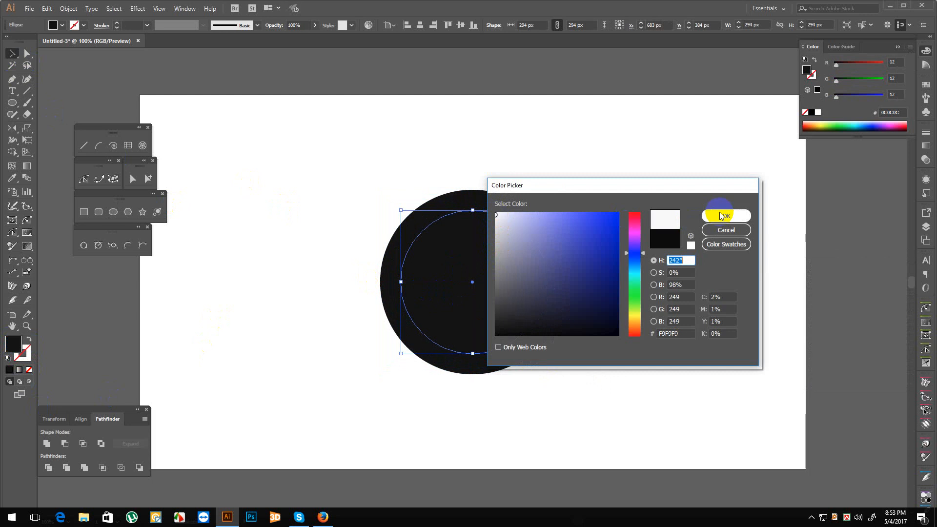
pyautogui.click(323, 174)
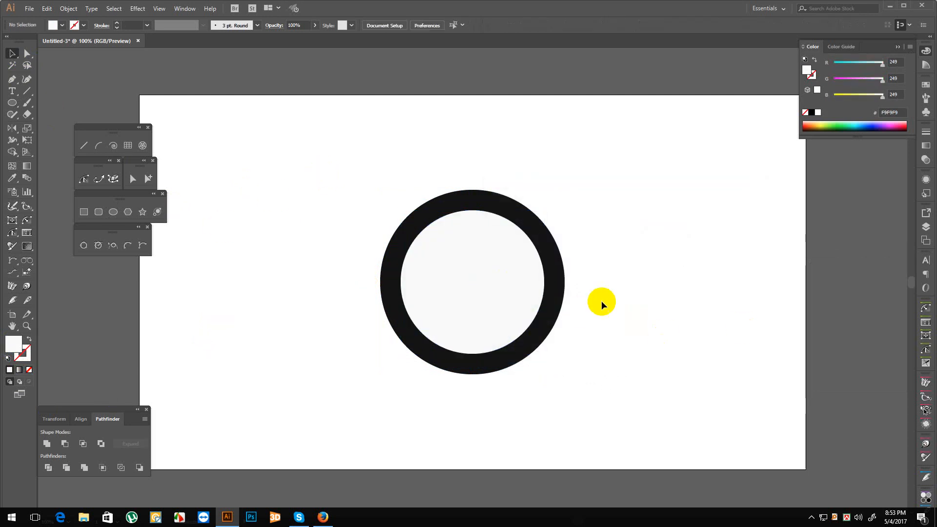
# Step: Duplicate the off-white circle in place and scale the copy down around its center to about 48 px
pyautogui.click(476, 288)
pyautogui.hotkey('ctrl', 'c')
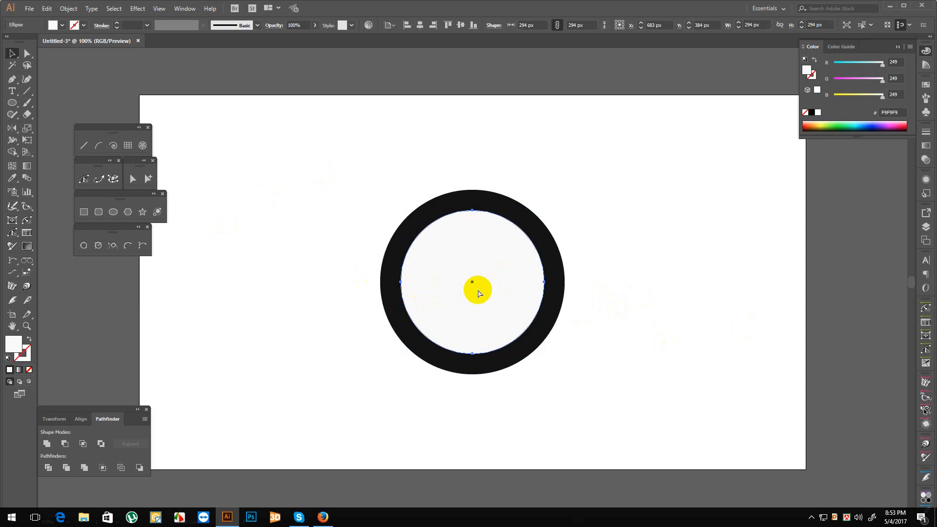
pyautogui.moveTo(544, 352); pyautogui.dragTo(487, 293)
# Step: Fill the small center circle with the outer ring's dark color using the Eyedropper, and deselect it
pyautogui.press('i')
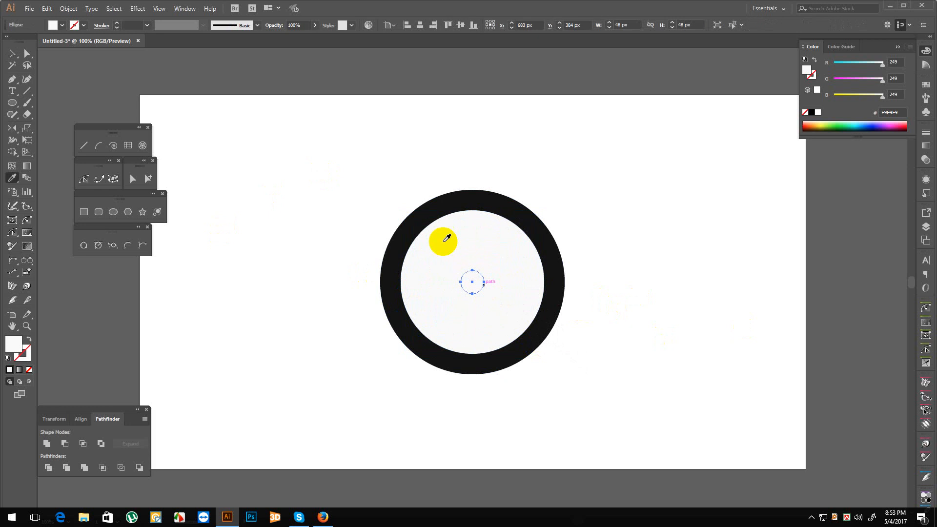
pyautogui.click(420, 215)
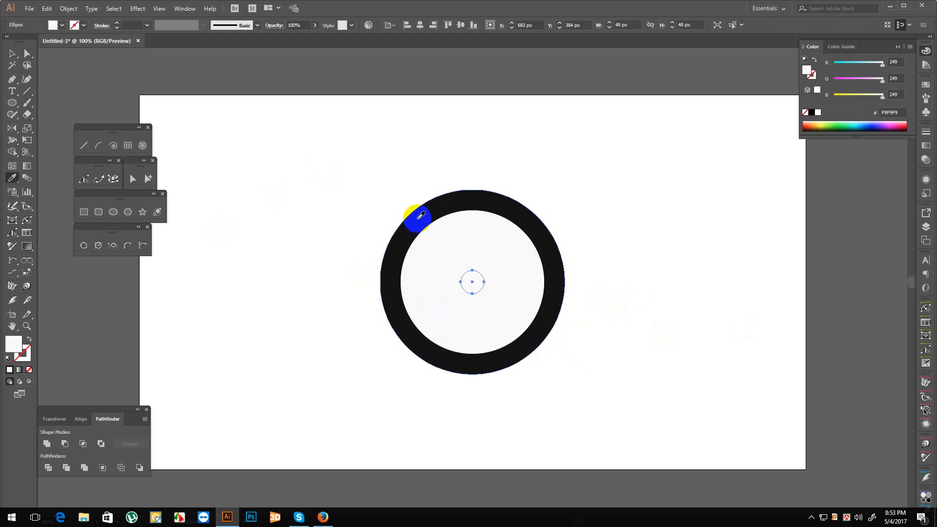
pyautogui.click(425, 210)
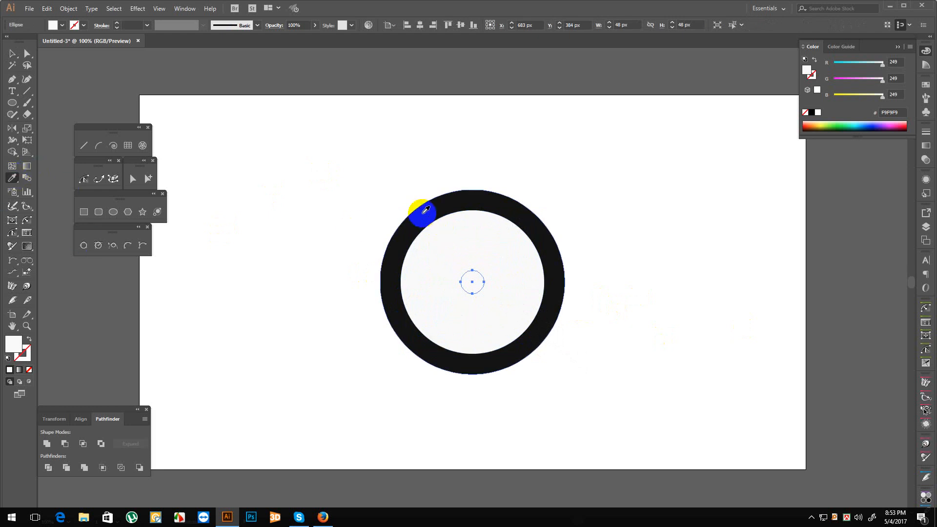
pyautogui.click(12, 52)
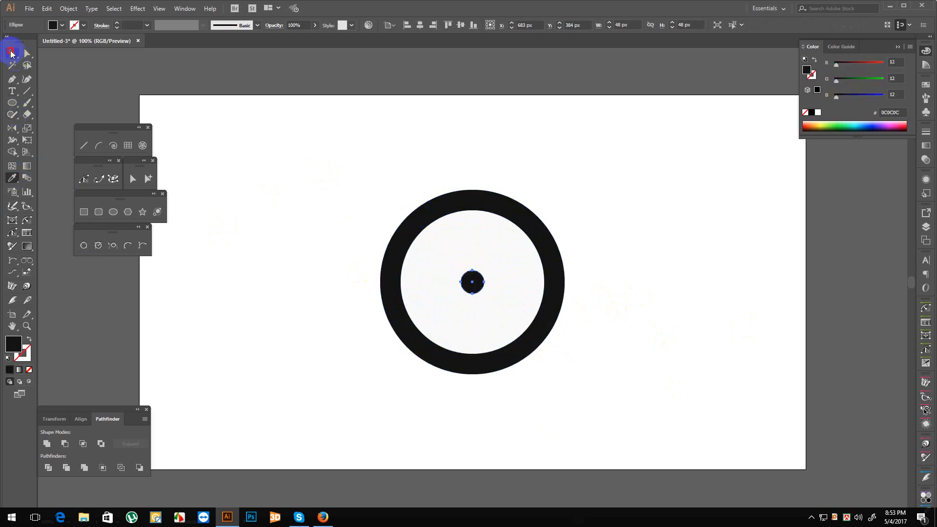
pyautogui.click(322, 182)
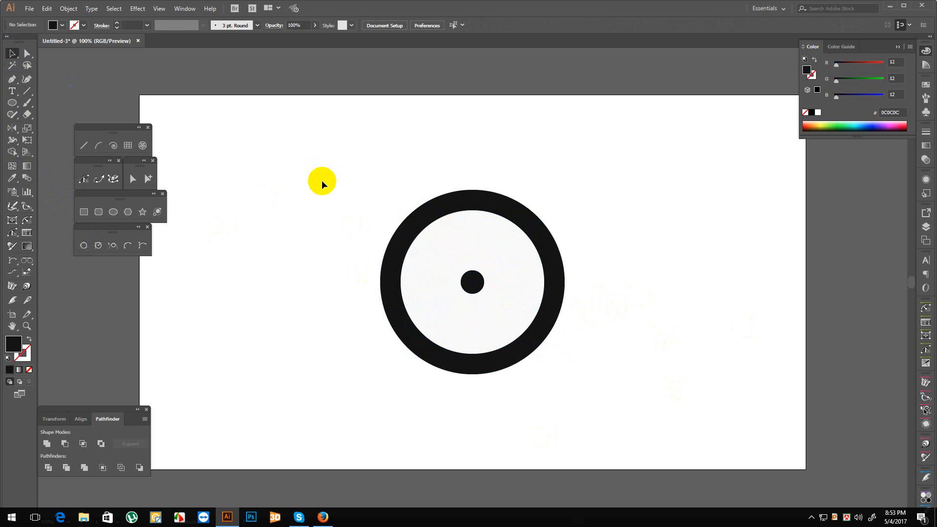
# Step: Duplicate the off-white circle concentrically at about 256 px and fill the copy with orange FF9945
pyautogui.click(13, 103)
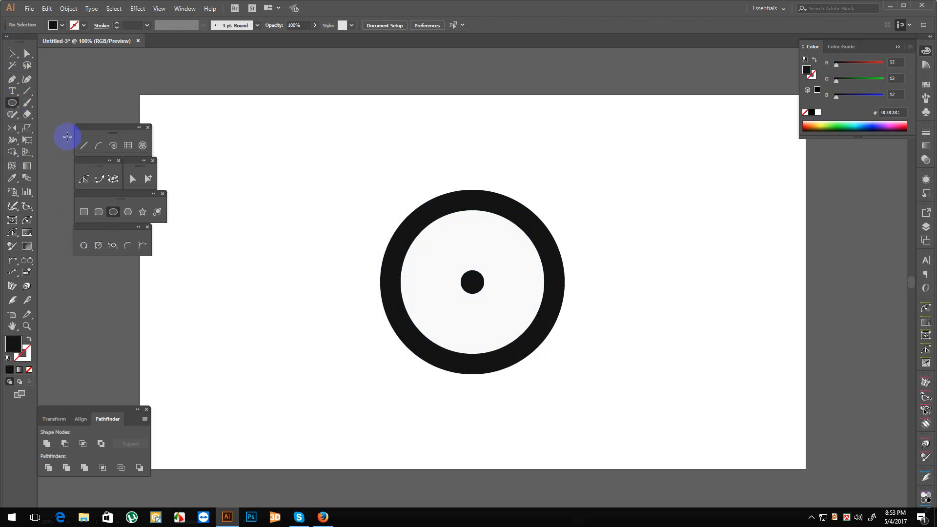
pyautogui.click(12, 53)
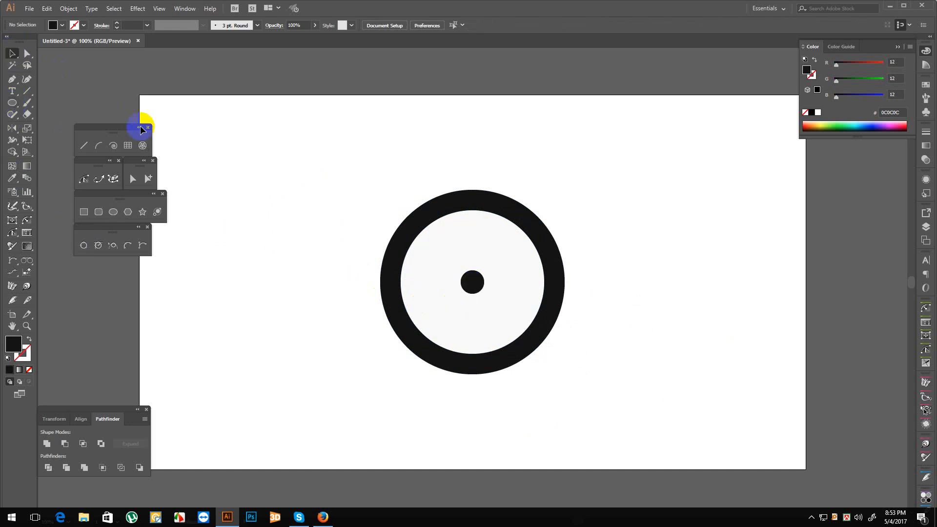
pyautogui.click(432, 312)
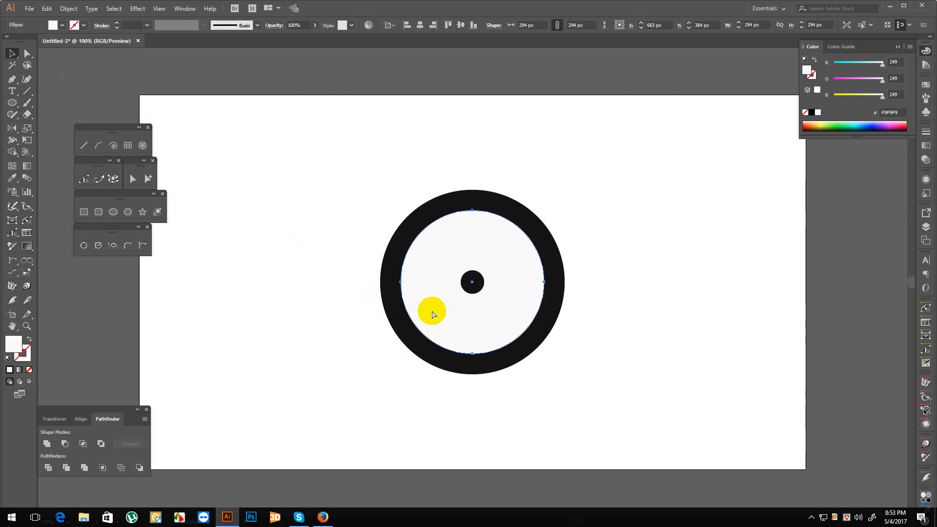
pyautogui.moveTo(545, 353); pyautogui.dragTo(536, 346)
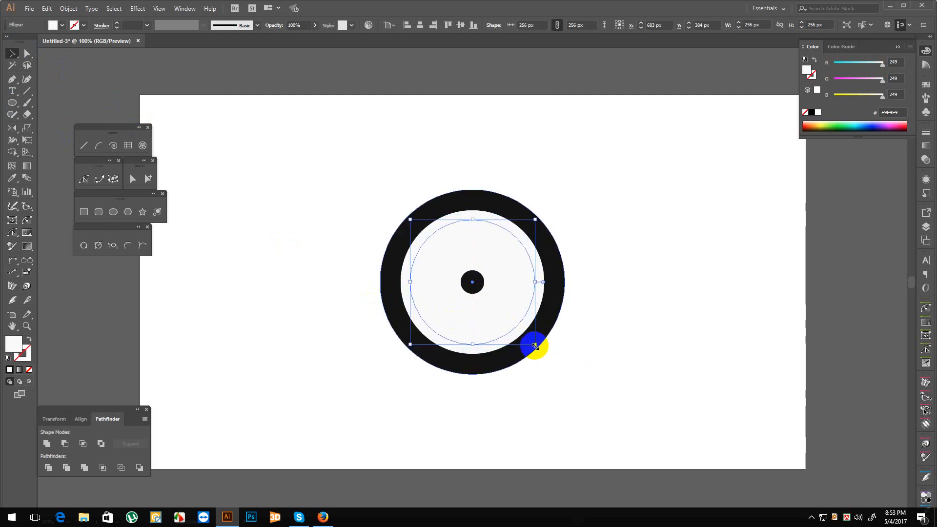
pyautogui.click(812, 123)
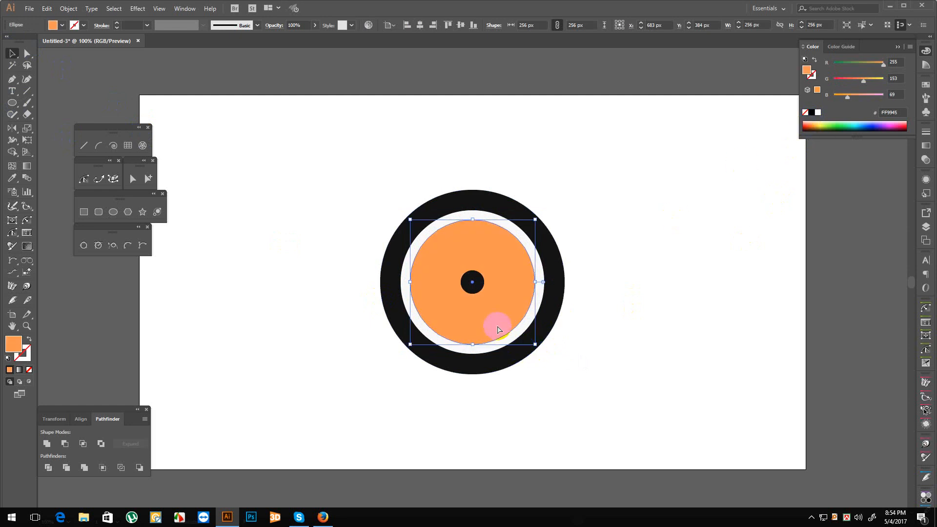
# Step: Duplicate the orange circle, shrink the copy to about 224 px and offset it to X 675 px, Y 394 px
pyautogui.hotkey('ctrl', 'c')
pyautogui.moveTo(491, 315); pyautogui.dragTo(498, 331)
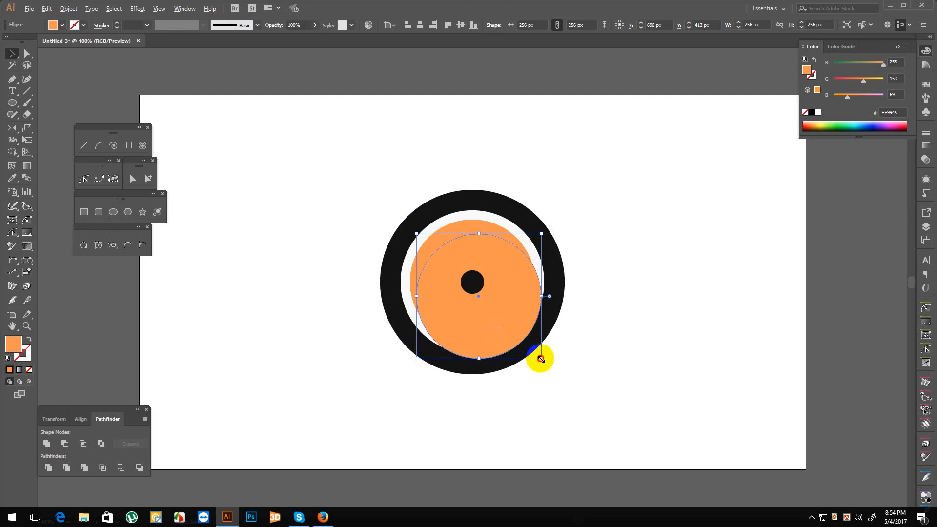
pyautogui.moveTo(540, 358); pyautogui.dragTo(505, 310)
pyautogui.press('Down')
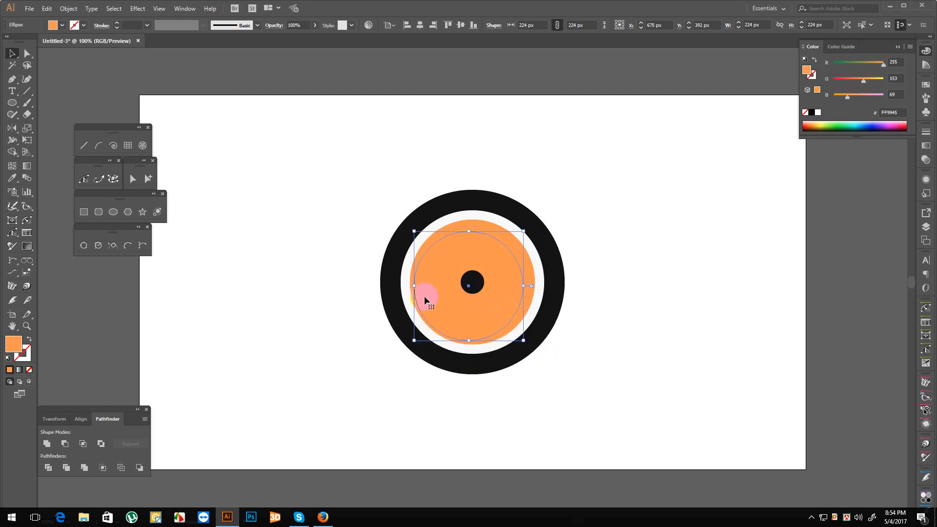
pyautogui.press('Down')
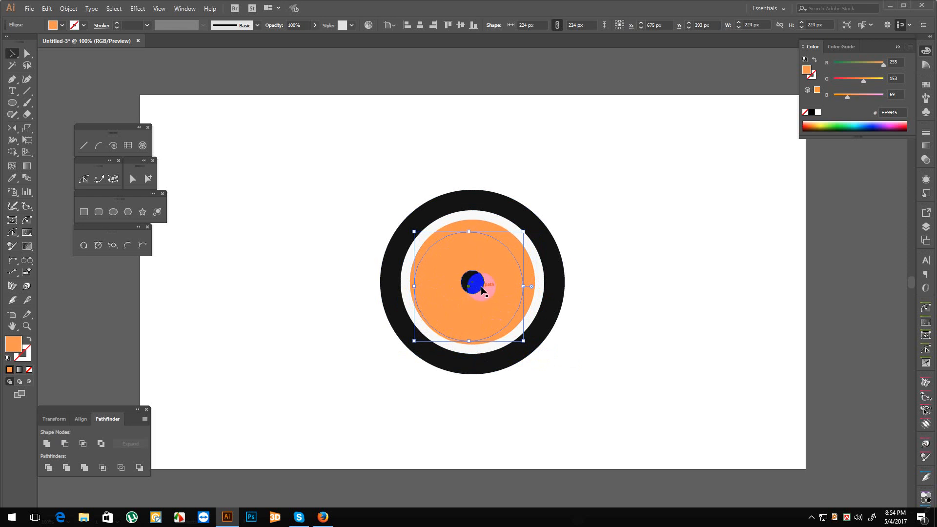
pyautogui.press('Right')
pyautogui.press('Left')
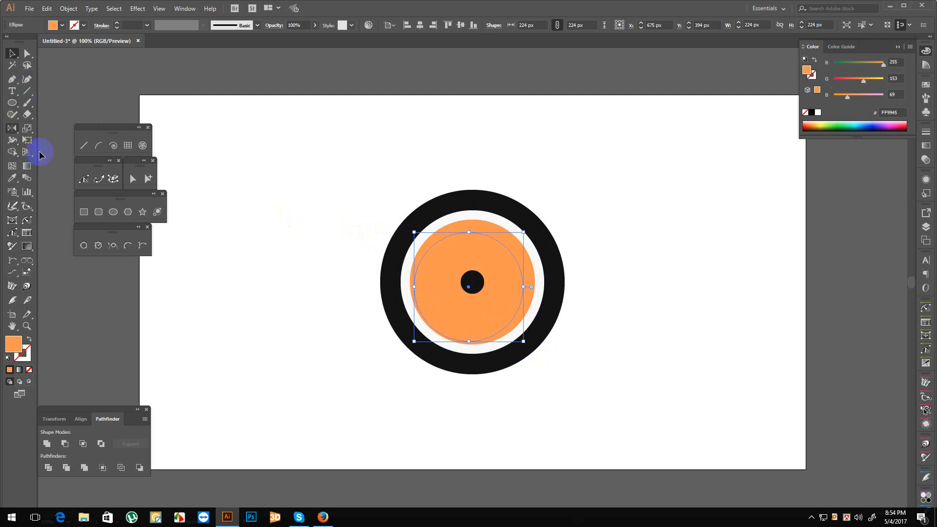
# Step: Draw a rectangle about 344 by 324 px over the circles' upper-left area, with an orange stroke and no fill
pyautogui.click(82, 215)
pyautogui.moveTo(343, 152); pyautogui.dragTo(511, 311)
pyautogui.hotkey('shift', 'x')
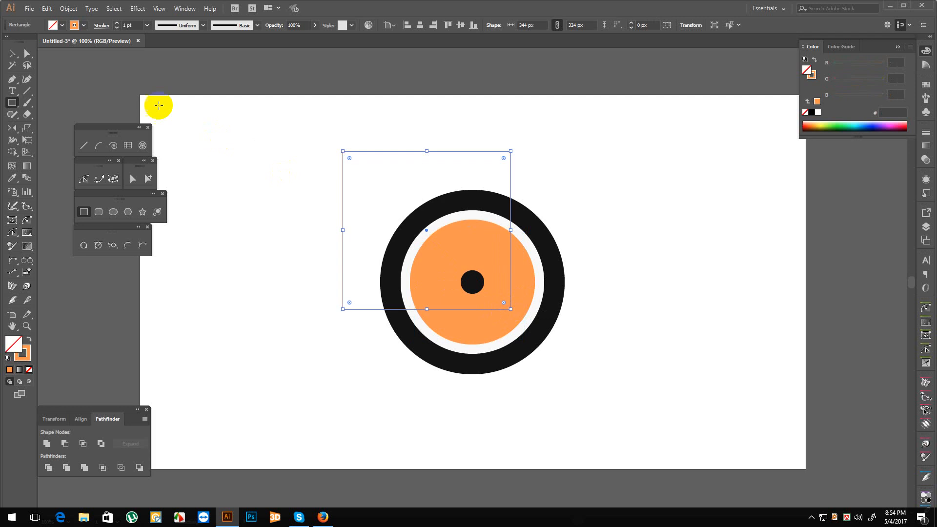
# Step: Select both orange circles together with the rectangle and split them with the Divide pathfinder
pyautogui.click(8, 53)
pyautogui.click(441, 253)
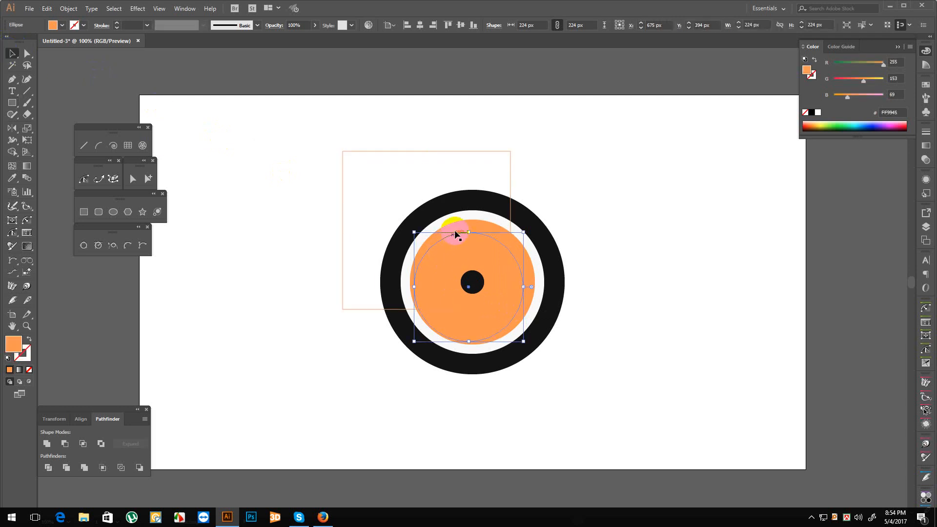
pyautogui.keyDown('shift'); pyautogui.click(460, 228); pyautogui.keyUp('shift')
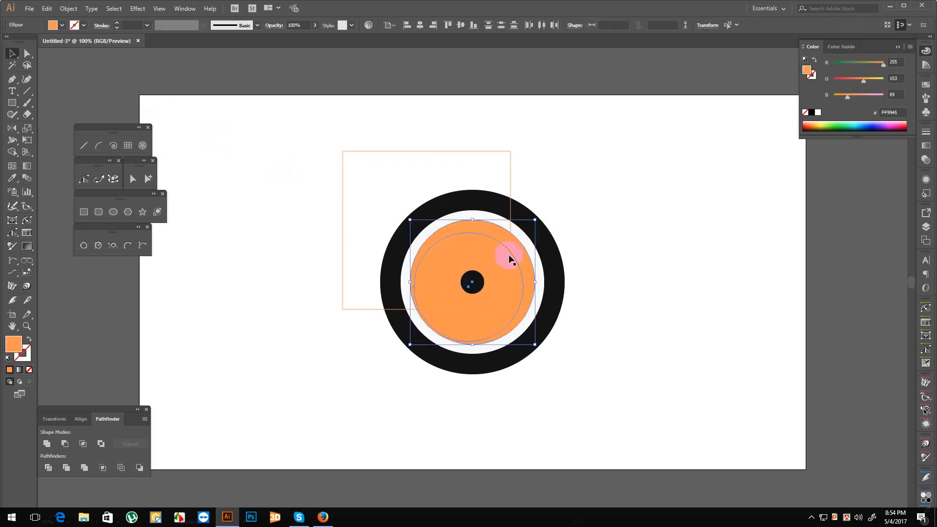
pyautogui.keyDown('shift'); pyautogui.click(510, 197); pyautogui.keyUp('shift')
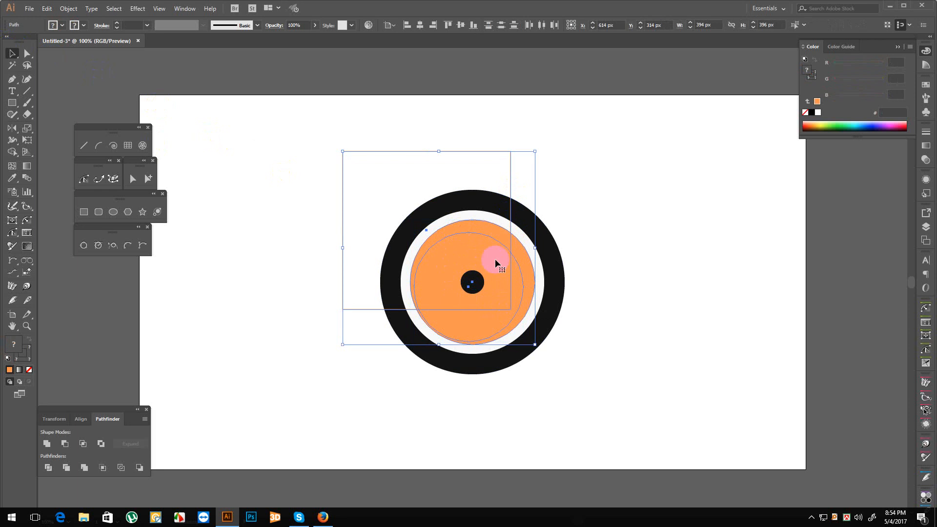
pyautogui.click(48, 467)
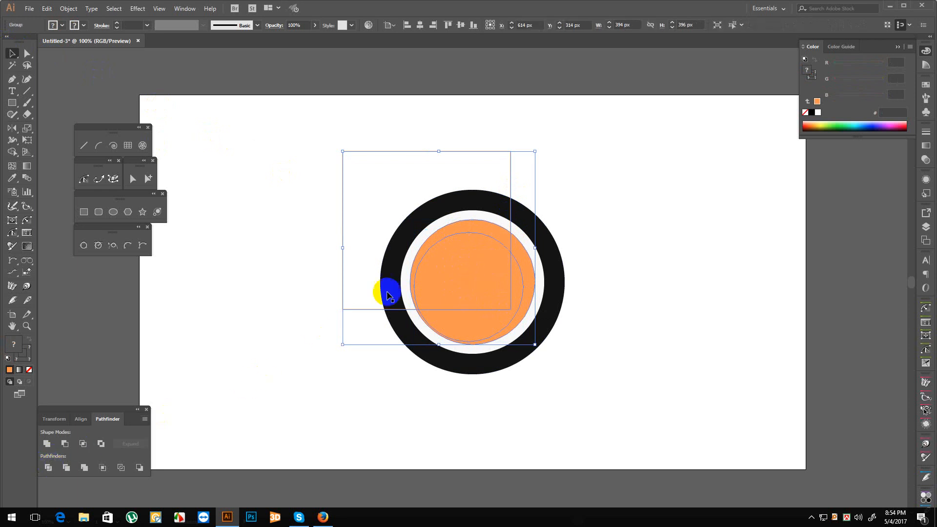
# Step: Ungroup the divided shapes and delete the inner circle and lower-right orange pieces, keeping only the upper-left crescent
pyautogui.rightClick(464, 271)
pyautogui.click(494, 341)
pyautogui.click(444, 268)
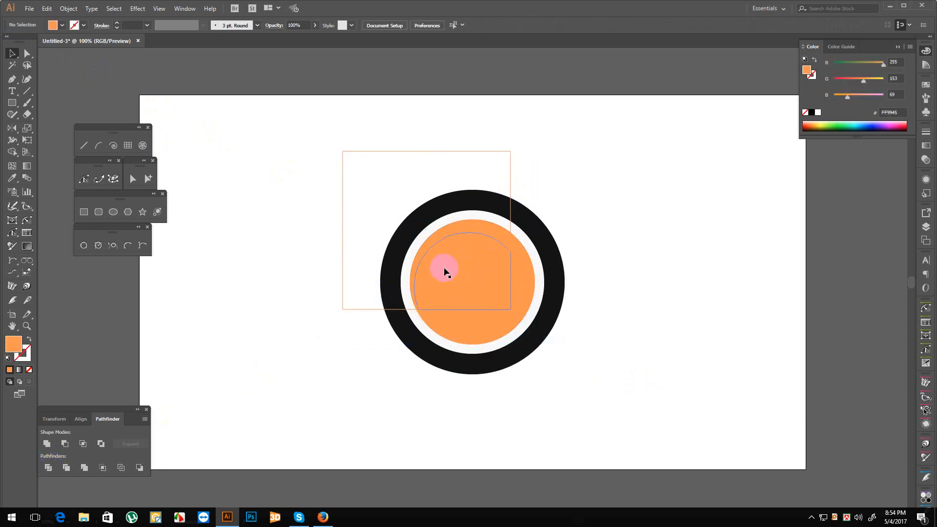
pyautogui.press('Delete')
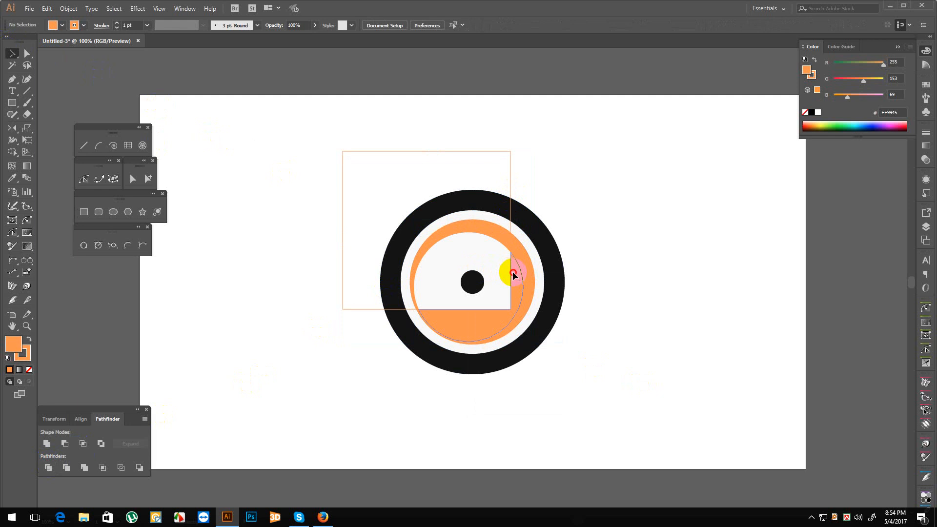
pyautogui.click(513, 273)
pyautogui.press('Delete')
pyautogui.click(520, 316)
pyautogui.press('Delete')
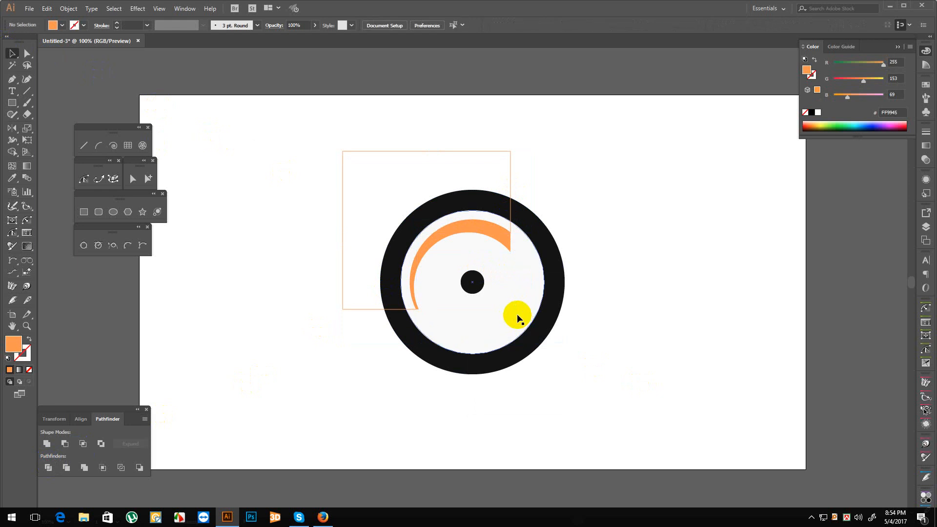
# Step: Delete the leftover rectangle outline and remove the stroke from the orange crescent
pyautogui.click(376, 310)
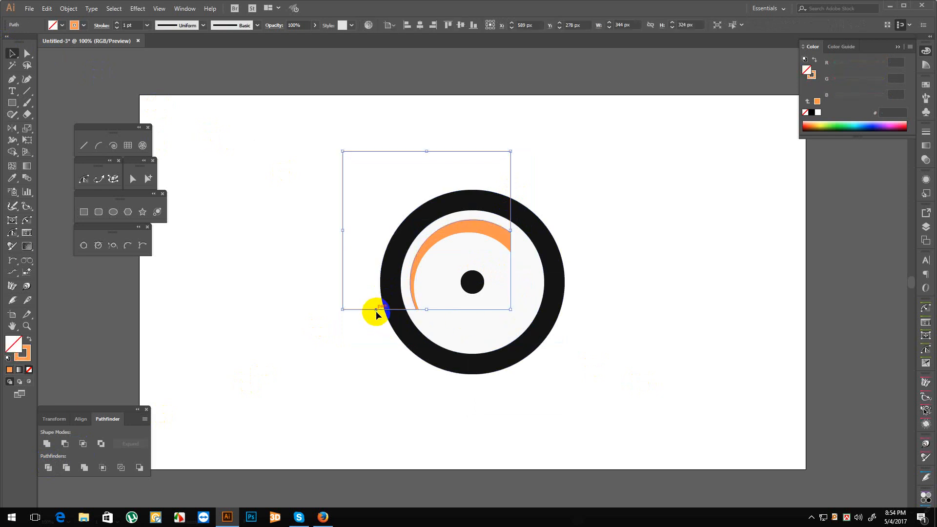
pyautogui.press('Delete')
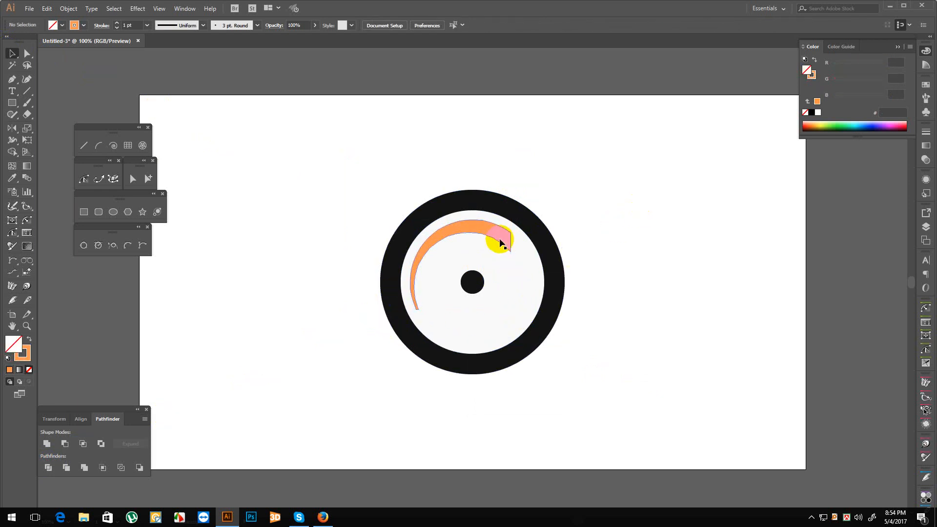
pyautogui.click(465, 230)
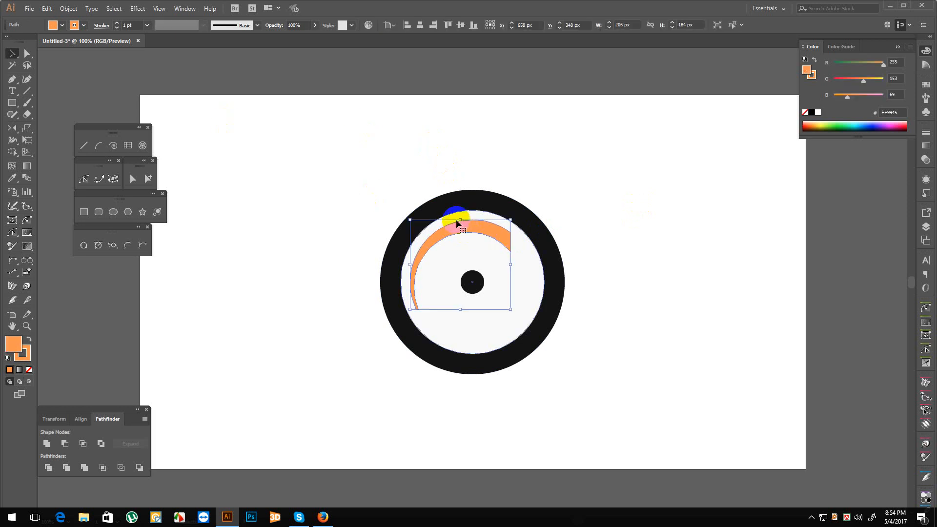
pyautogui.click(29, 369)
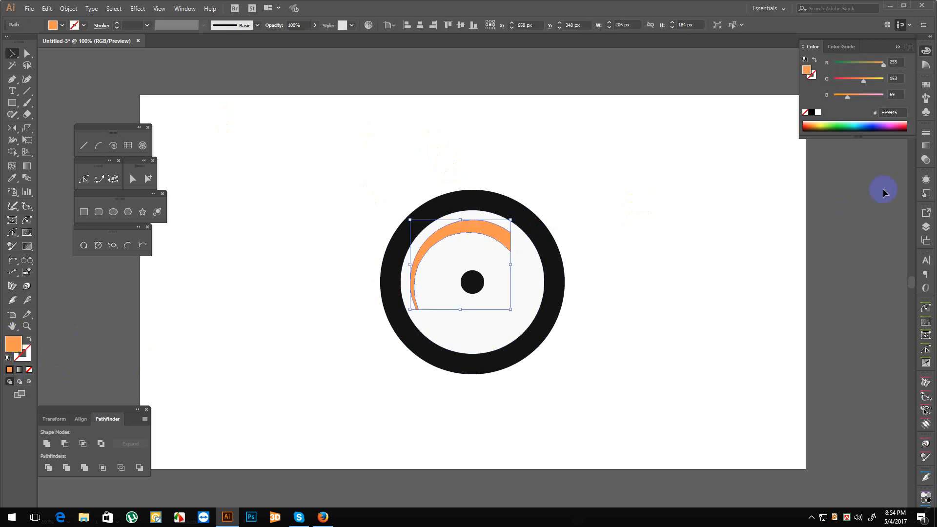
# Step: Fill the crescent with a linear gradient and set the gradient's end stop to red
pyautogui.click(930, 146)
pyautogui.click(857, 205)
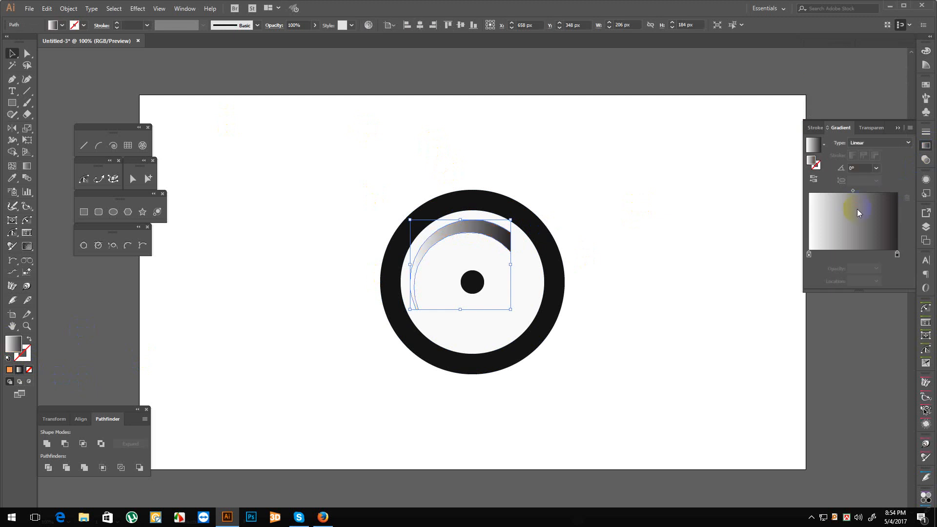
pyautogui.doubleClick(897, 254)
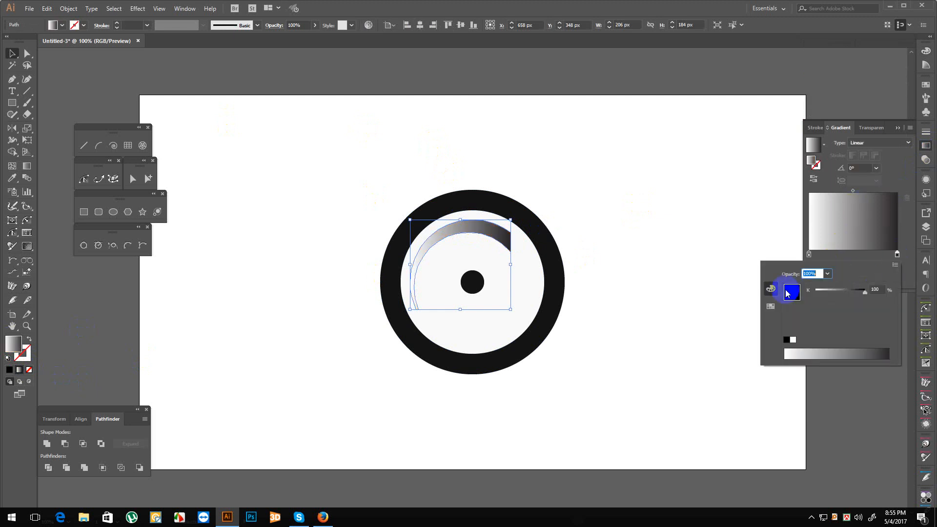
pyautogui.click(772, 307)
pyautogui.click(799, 285)
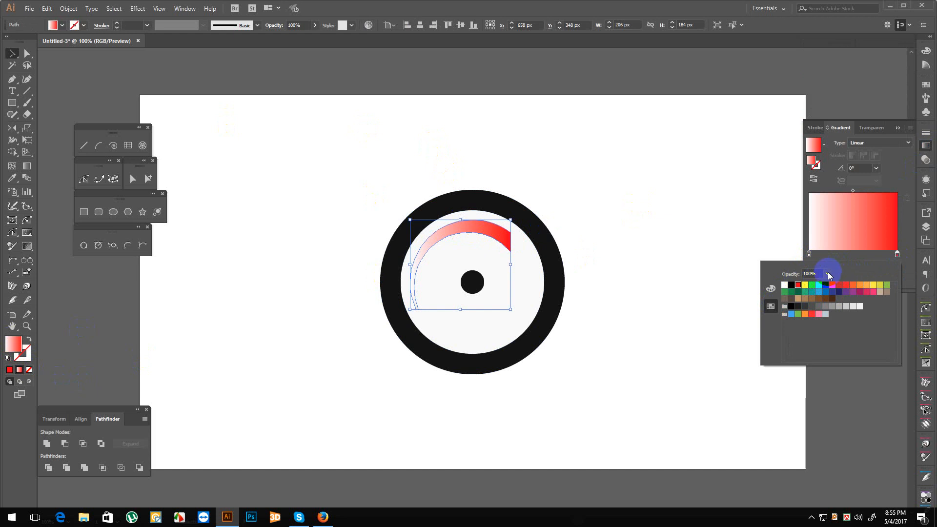
# Step: Add a middle color stop to the crescent's gradient and set its location to 50%
pyautogui.click(853, 254)
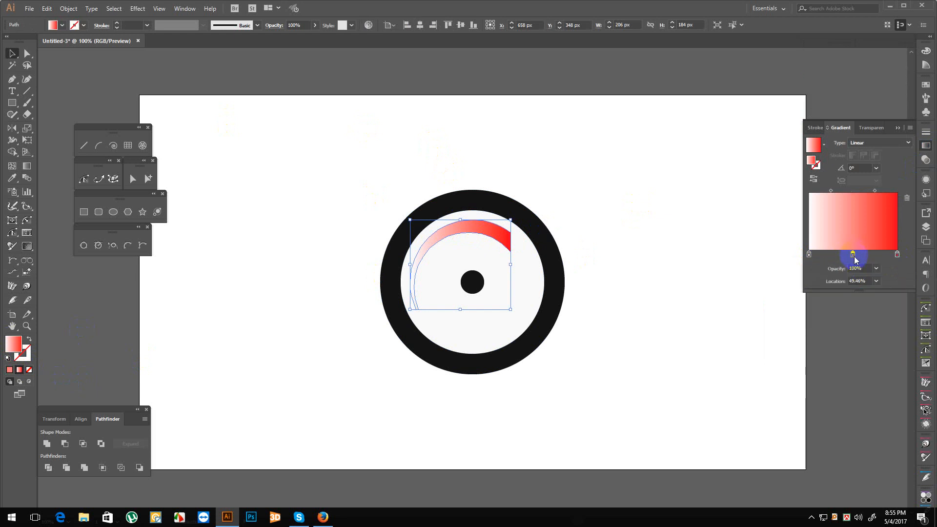
pyautogui.click(865, 280)
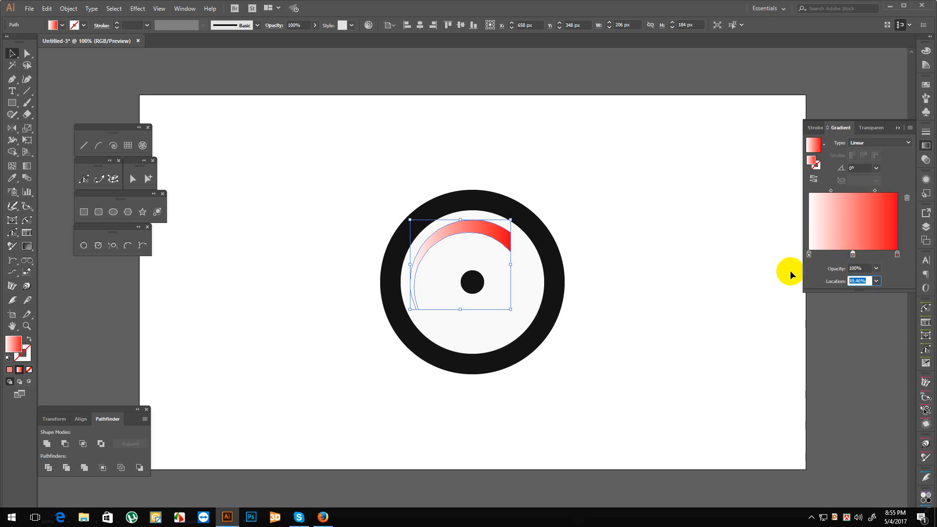
pyautogui.write('50')
pyautogui.click(865, 268)
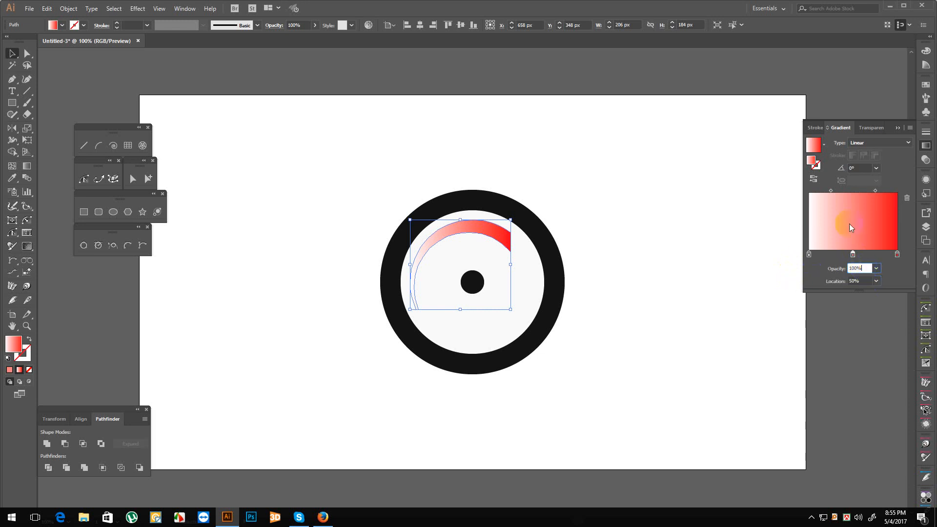
# Step: Color the middle gradient stop yellow and darken it to a golden tone of about R 222, G 191, B 0
pyautogui.doubleClick(853, 254)
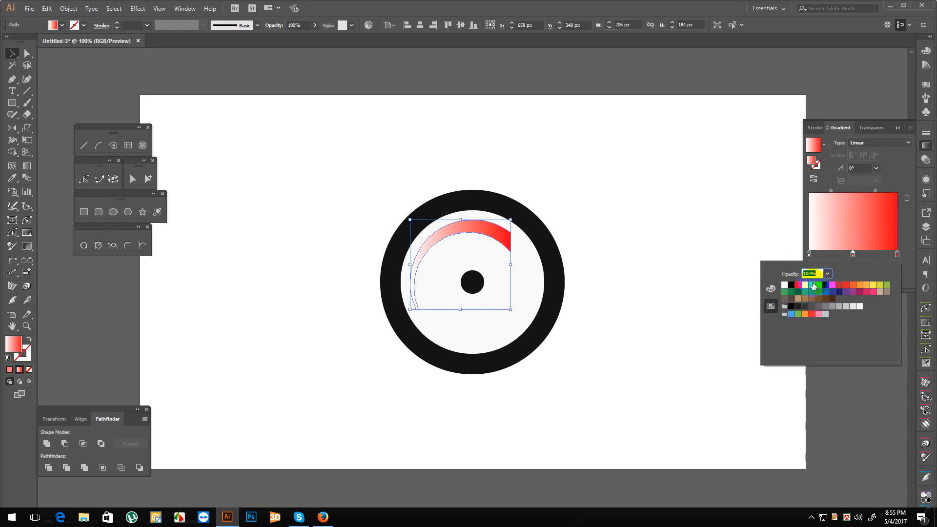
pyautogui.click(804, 285)
pyautogui.click(770, 288)
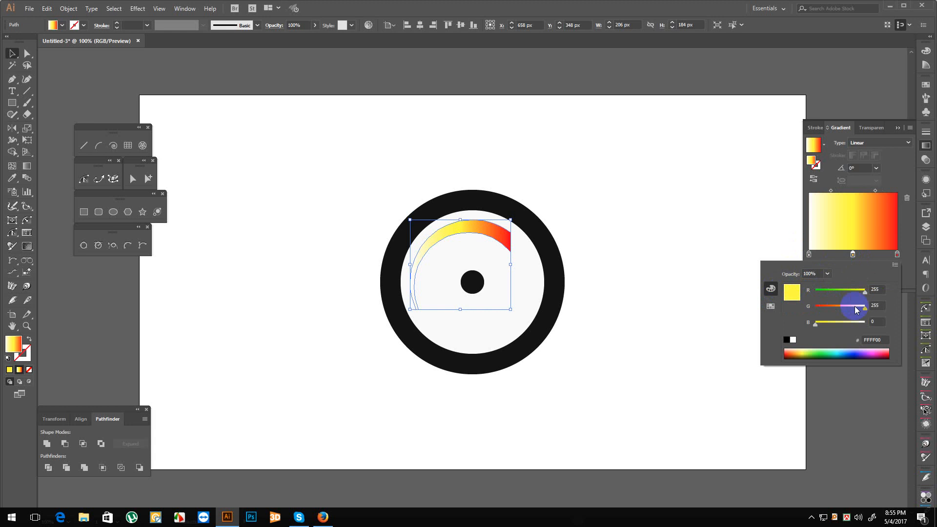
pyautogui.moveTo(862, 308); pyautogui.dragTo(855, 310)
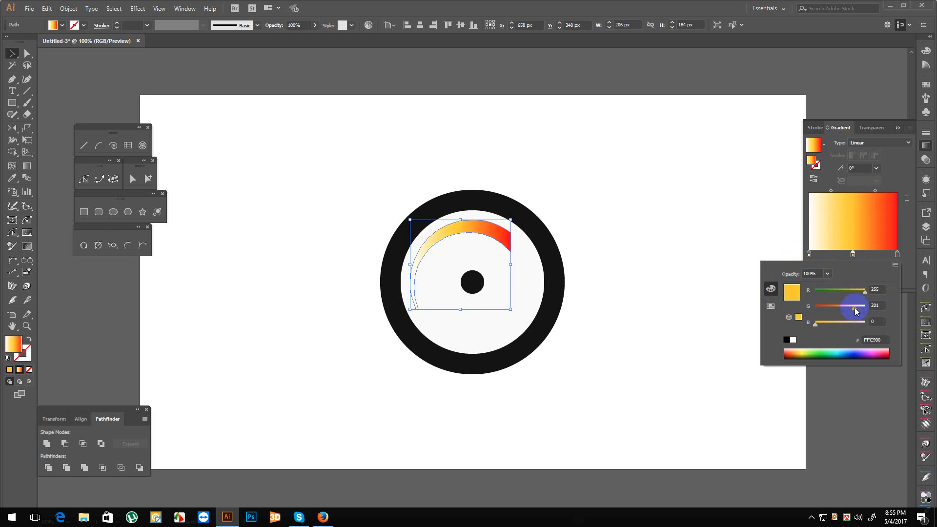
pyautogui.click(860, 292)
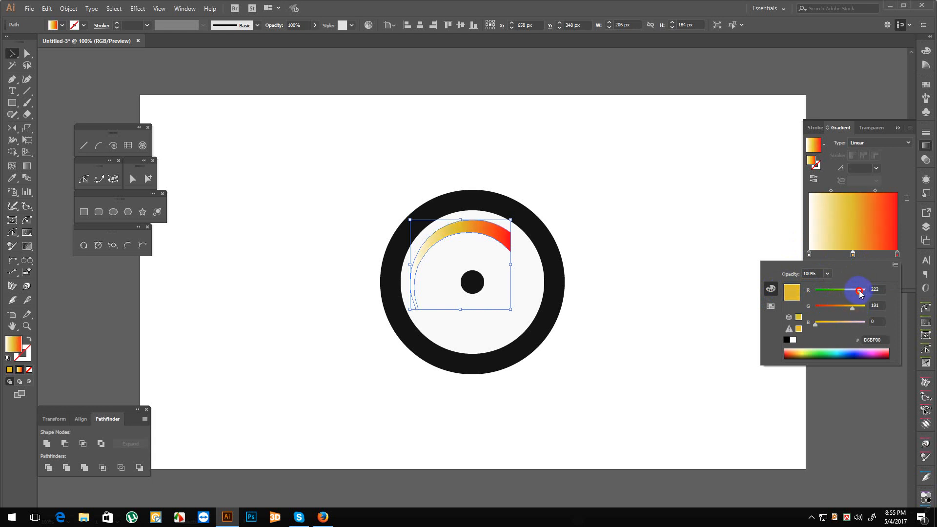
pyautogui.moveTo(859, 290); pyautogui.dragTo(858, 291)
# Step: Set the gradient's start stop to the light green swatch and deselect the crescent
pyautogui.click(810, 255)
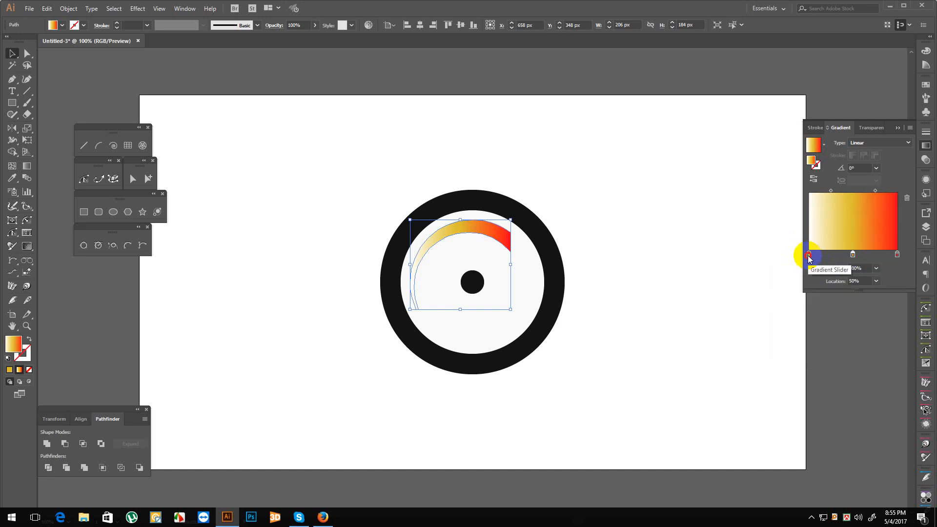
pyautogui.doubleClick(809, 256)
pyautogui.click(771, 307)
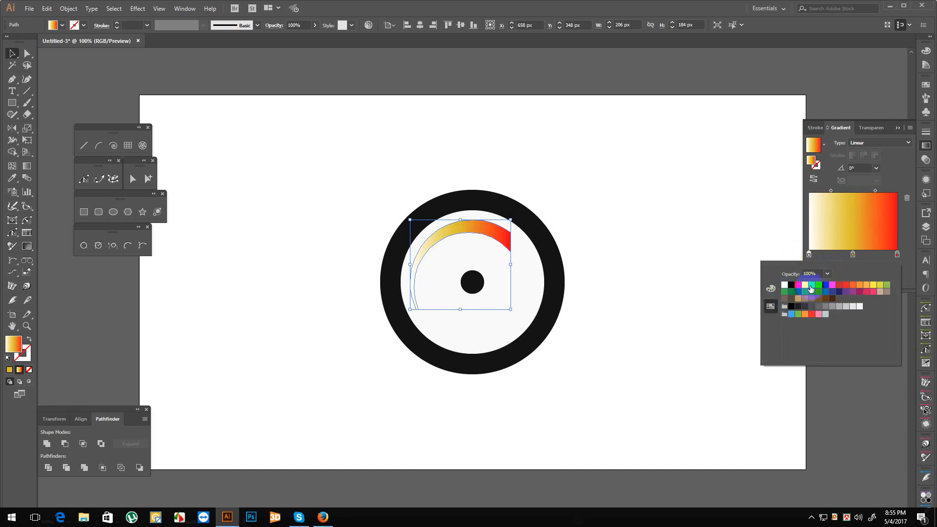
pyautogui.click(887, 284)
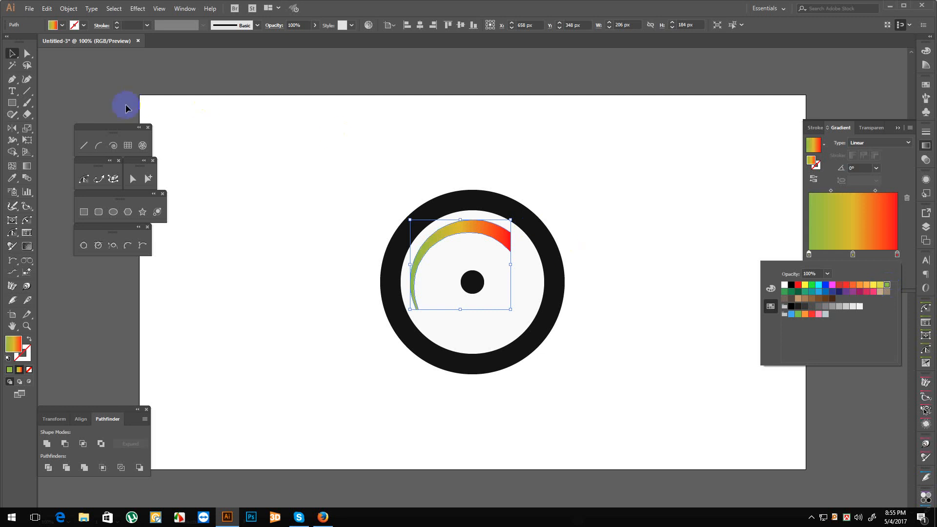
pyautogui.click(12, 53)
pyautogui.click(321, 170)
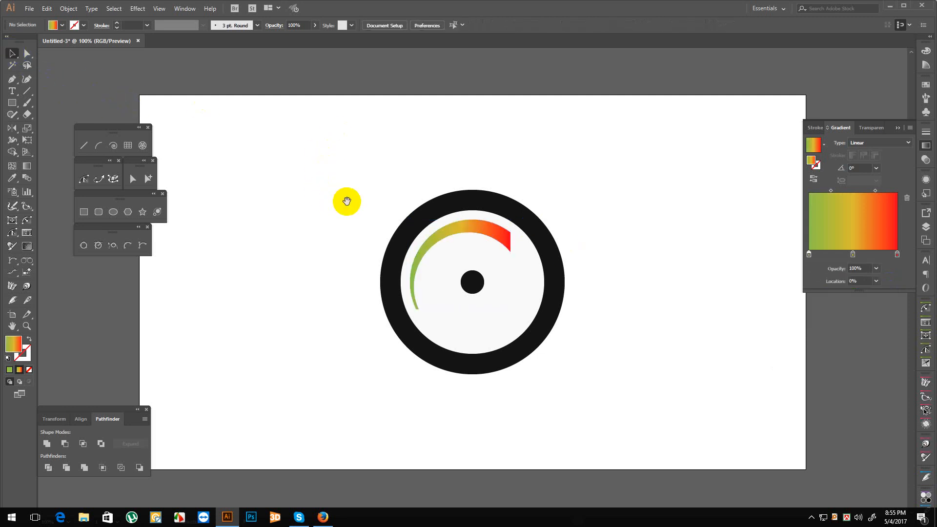
# Step: Draw a line about 53 by 117 px from the hub's center to the crescent's red part, with the ring's near-black as its stroke
pyautogui.moveTo(347, 200); pyautogui.dragTo(342, 198)
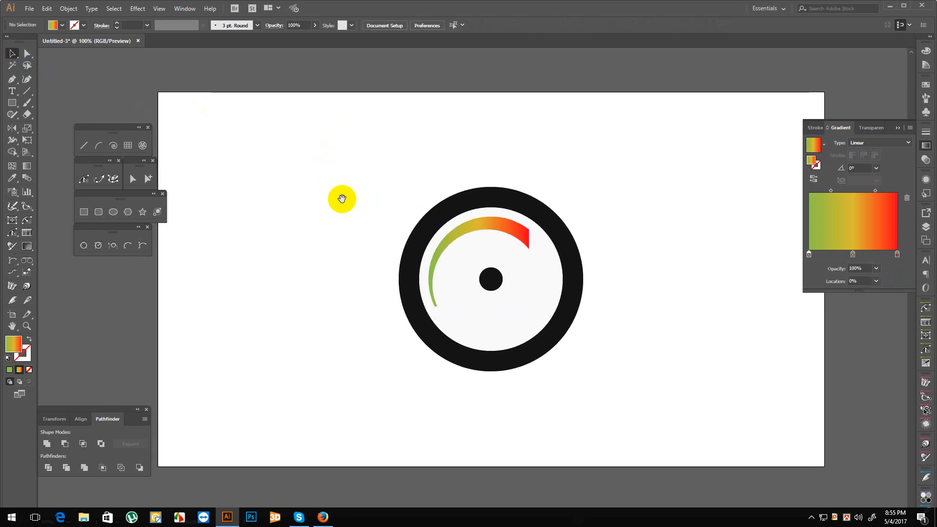
pyautogui.click(82, 146)
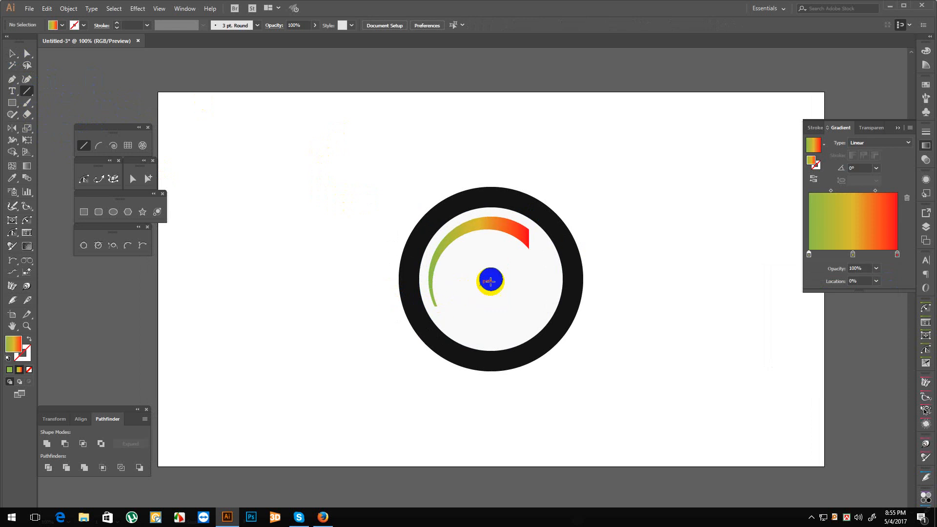
pyautogui.moveTo(491, 279); pyautogui.dragTo(517, 223)
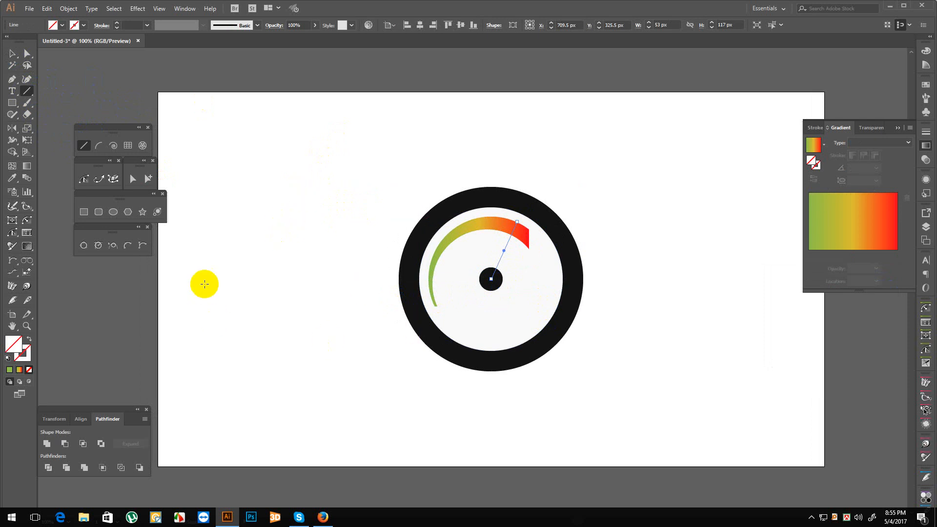
pyautogui.press('i')
pyautogui.click(418, 325)
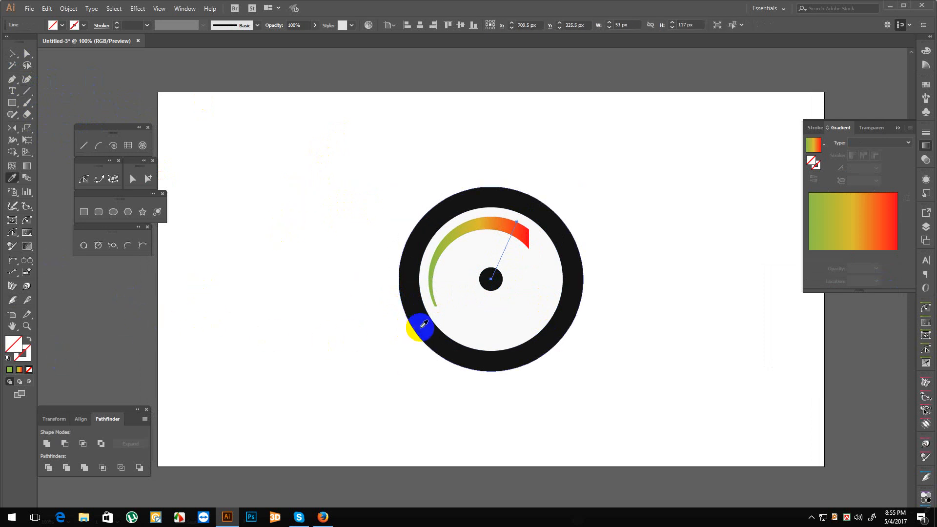
pyautogui.click(28, 339)
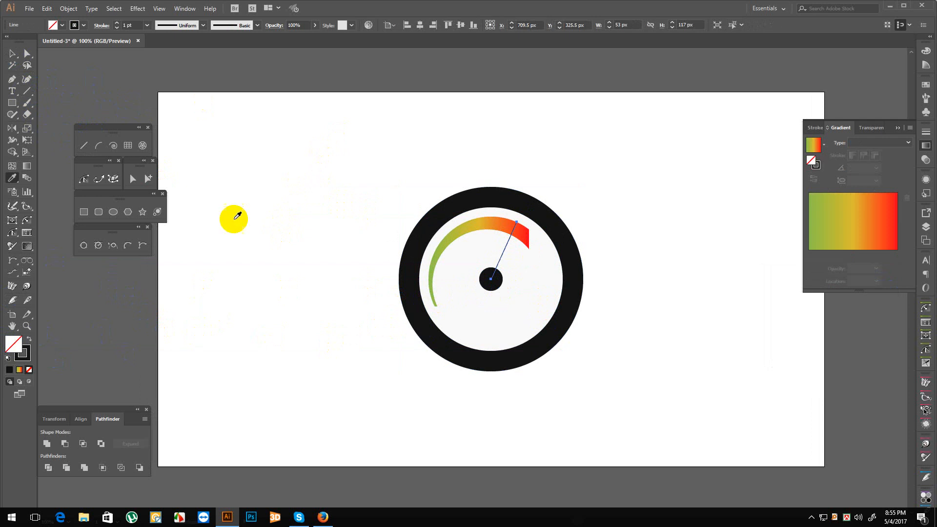
# Step: Widen the line at the hub to about 17 pt with the Width tool, forming a tapered needle, and deselect it
pyautogui.click(12, 140)
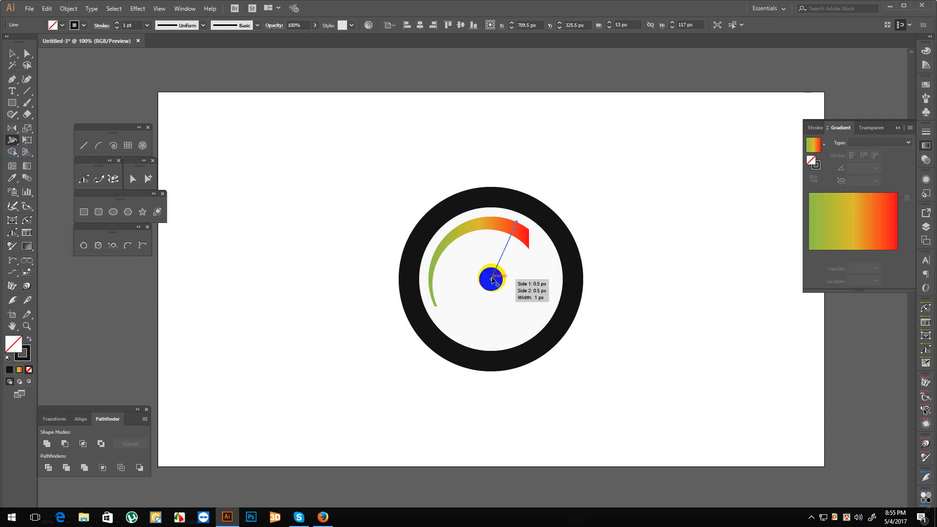
pyautogui.moveTo(491, 280); pyautogui.dragTo(495, 284)
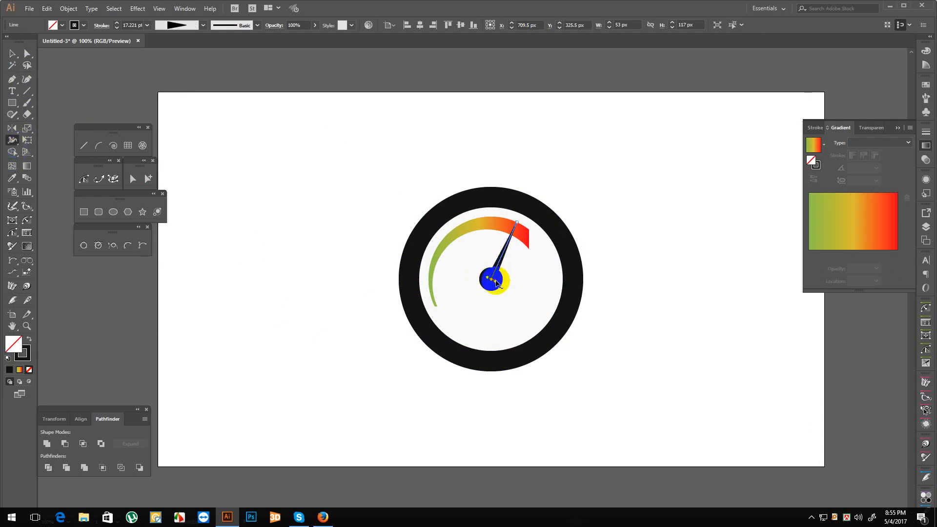
pyautogui.moveTo(517, 223)
pyautogui.mouseDown()
pyautogui.moveTo(535, 229)
pyautogui.moveTo(508, 212)
pyautogui.mouseUp()
pyautogui.click(12, 53)
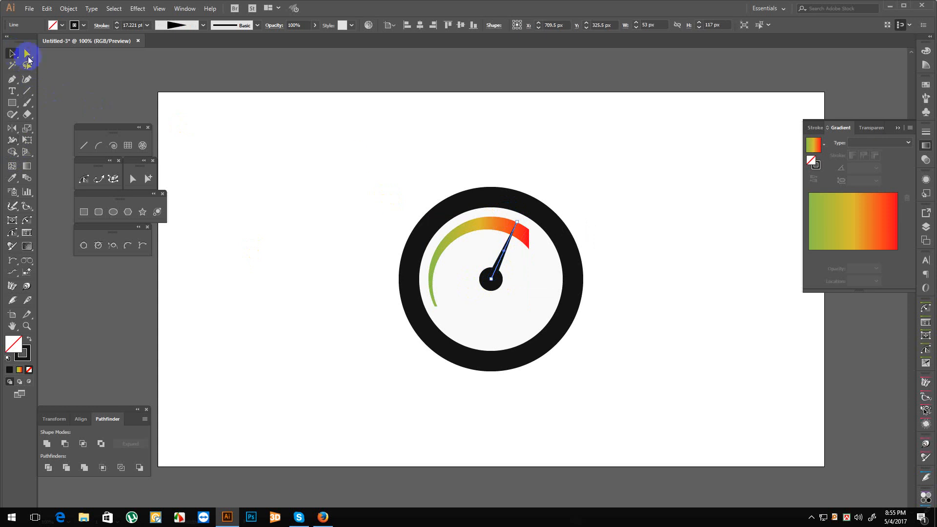
pyautogui.click(356, 159)
# Step: Add the text "Fast", enlarge it to about 45 pt and place it in the dial's lower part
pyautogui.moveTo(427, 179); pyautogui.dragTo(377, 157)
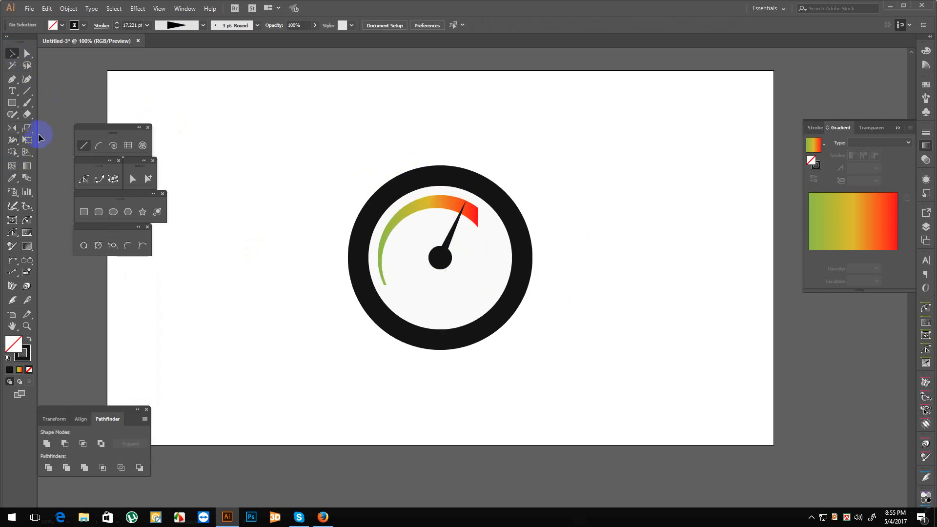
pyautogui.click(13, 91)
pyautogui.click(216, 315)
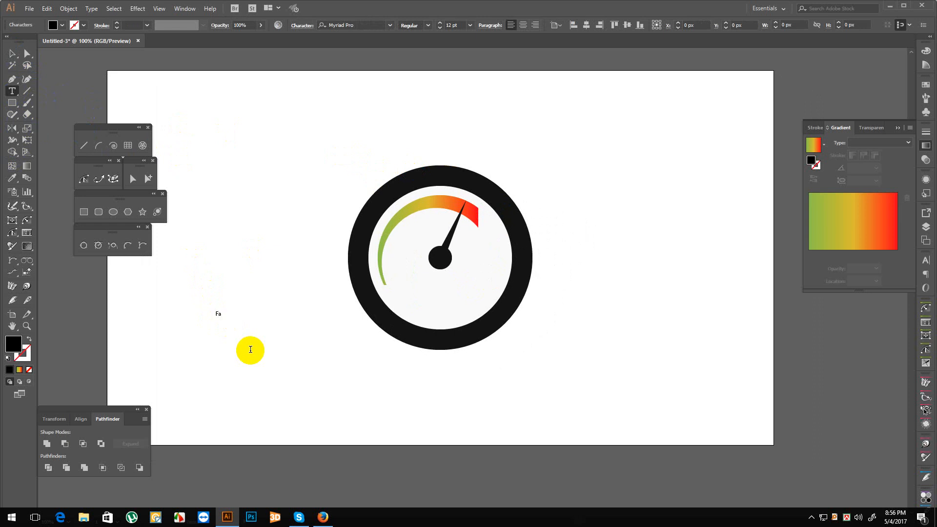
pyautogui.write('Fast')
pyautogui.click(12, 53)
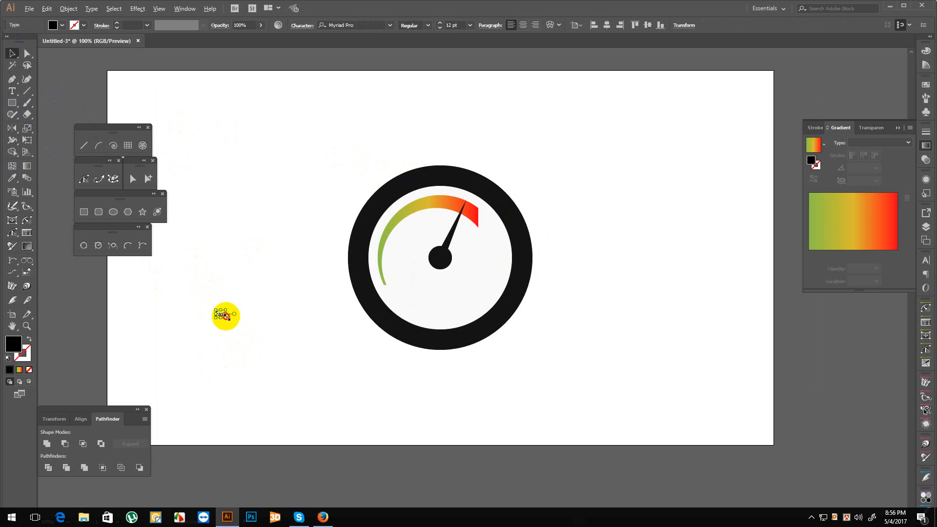
pyautogui.moveTo(226, 317); pyautogui.dragTo(488, 318)
pyautogui.click(257, 355)
# Step: Set the font of the "Fast" text to Design System A 900I
pyautogui.hotkey('ctrl', 't')
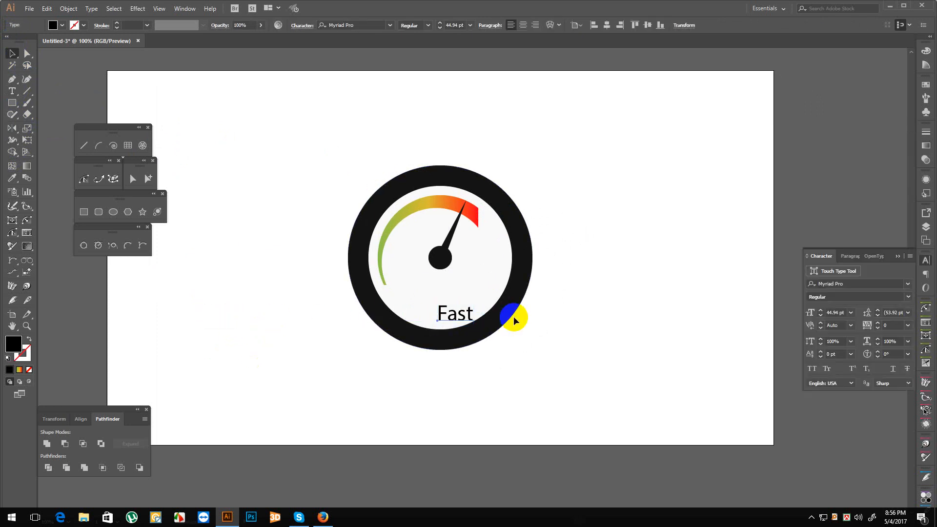
pyautogui.click(846, 283)
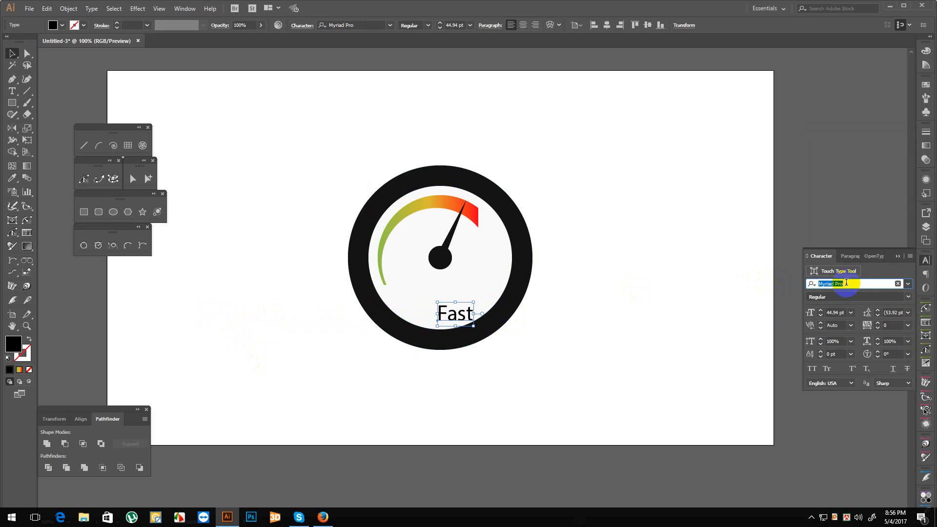
pyautogui.write('de')
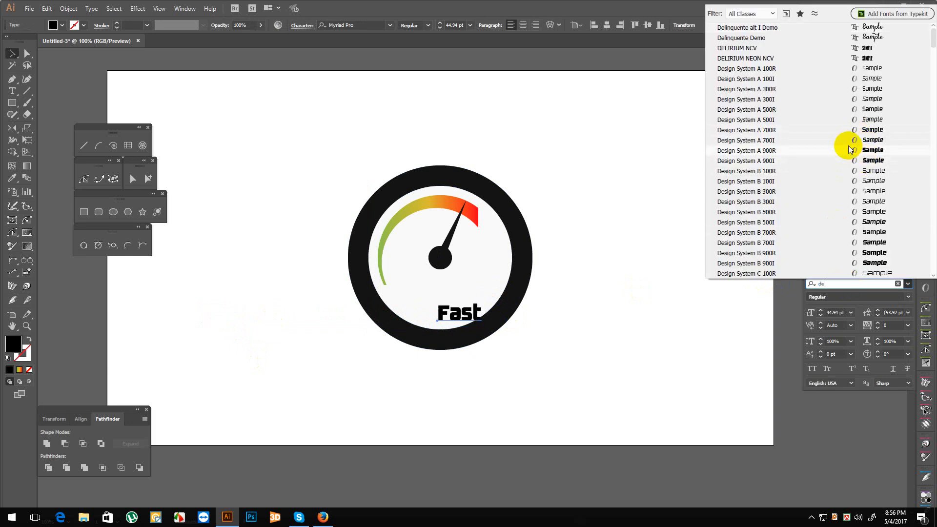
pyautogui.click(854, 159)
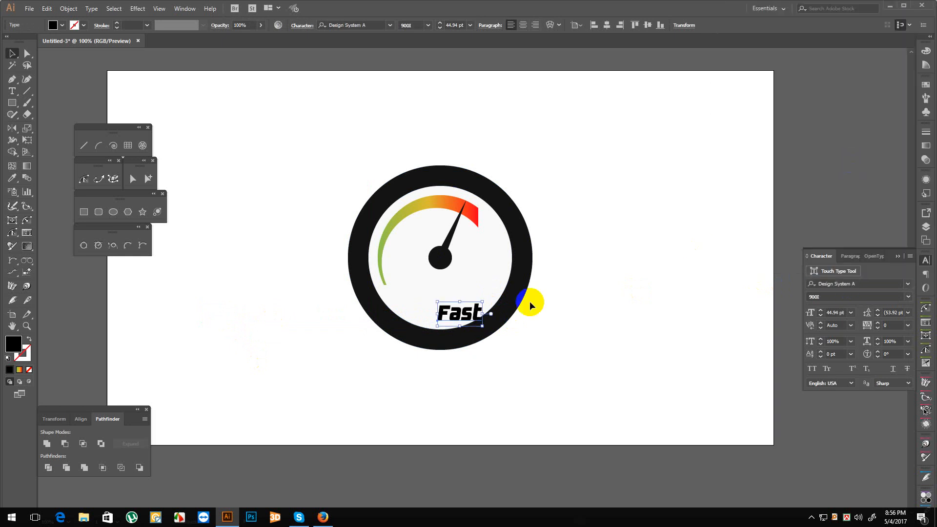
pyautogui.click(598, 364)
# Step: Center the "Fast" text beneath the hub and place a copy of it directly below
pyautogui.moveTo(457, 312); pyautogui.dragTo(448, 297)
pyautogui.moveTo(440, 295); pyautogui.dragTo(398, 306)
pyautogui.click(524, 369)
# Step: Select the characters of the lower "Fast" copy and reduce their size to 30.94 pt
pyautogui.doubleClick(457, 309)
pyautogui.hotkey('ctrl', 'shift', ',')
pyautogui.hotkey('ctrl', 'shift', ',')
pyautogui.hotkey('ctrl', 'shift', ',')
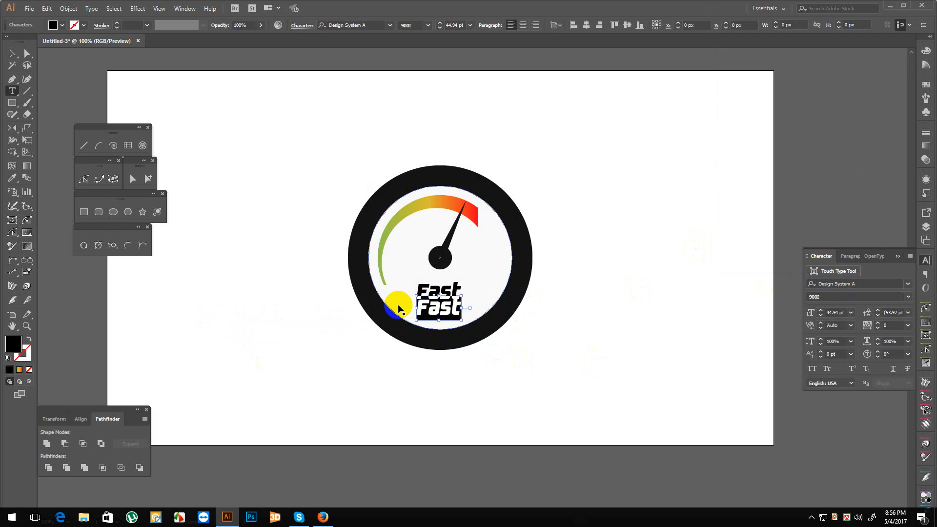
pyautogui.hotkey('ctrl', 'shift', ',')
pyautogui.hotkey('ctrl', 'shift', ',')
pyautogui.hotkey('ctrl', 'shift', ',')
pyautogui.hotkey('ctrl', 'shift', ',')
pyautogui.hotkey('ctrl', 'shift', ',')
pyautogui.hotkey('ctrl', 'shift', ',')
pyautogui.hotkey('ctrl', 'shift', ',')
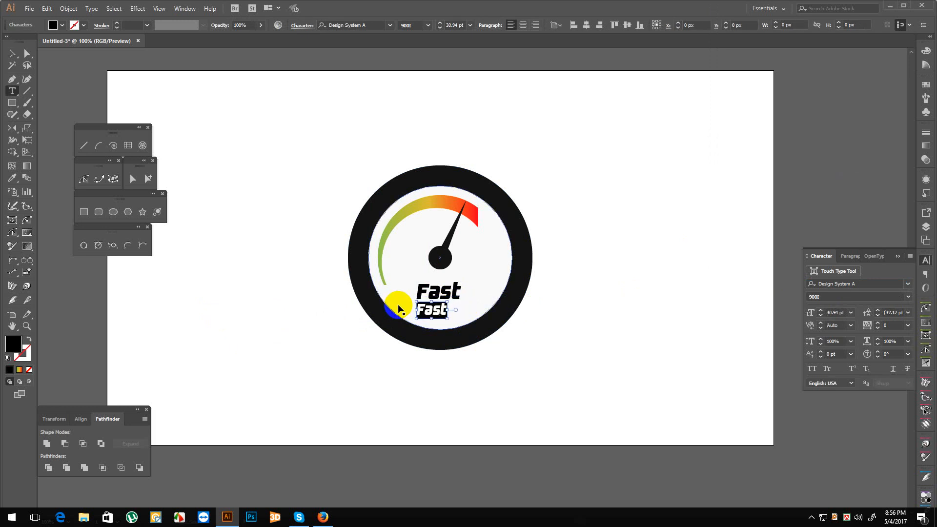
# Step: Reduce the lower "Fast" copy to 24.94 pt and replace its text with "DOWNLOAD"
pyautogui.hotkey('ctrl', 'h')
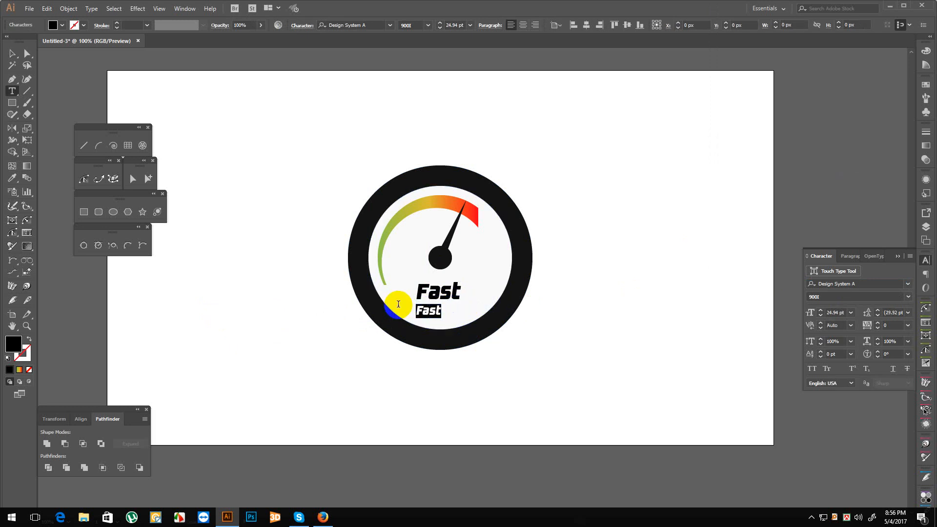
pyautogui.write('D')
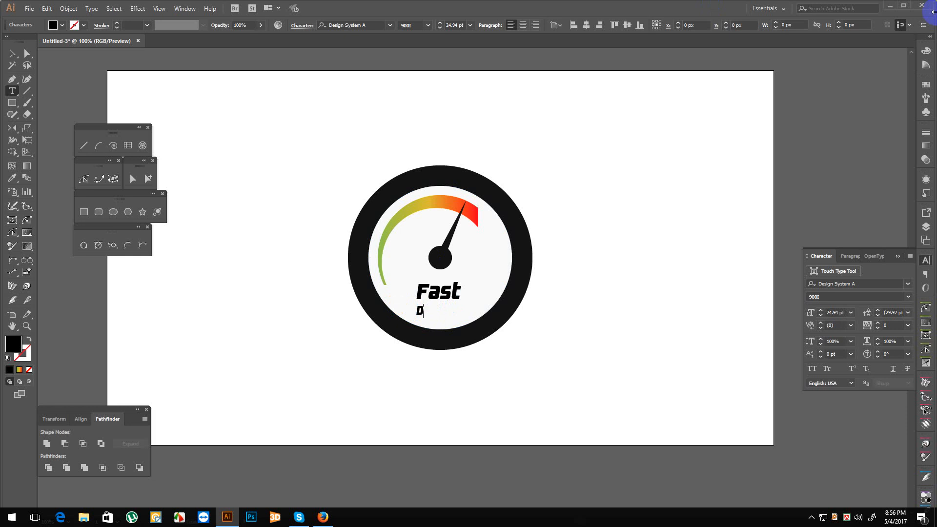
pyautogui.write('OWNLOAD')
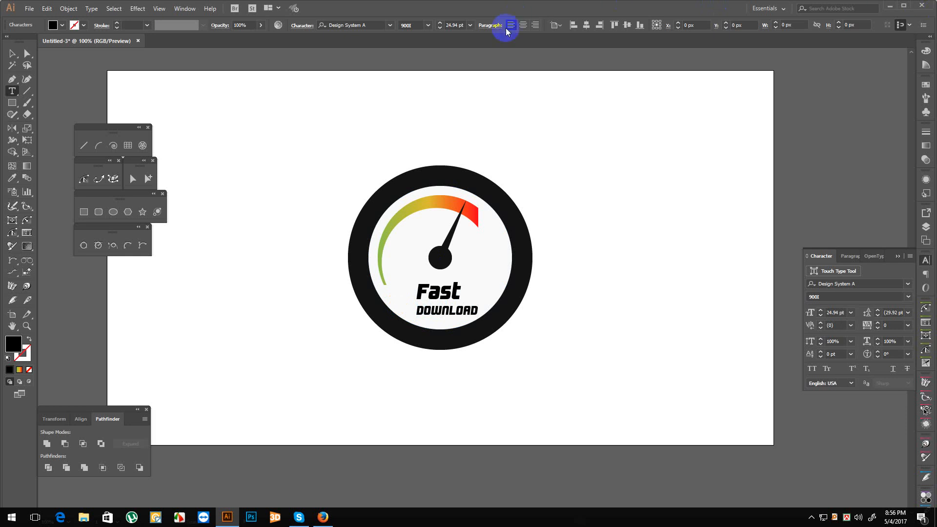
# Step: Move the "DOWNLOAD" text closer beneath "Fast", roughly centered under the needle hub
pyautogui.click(13, 53)
pyautogui.click(455, 370)
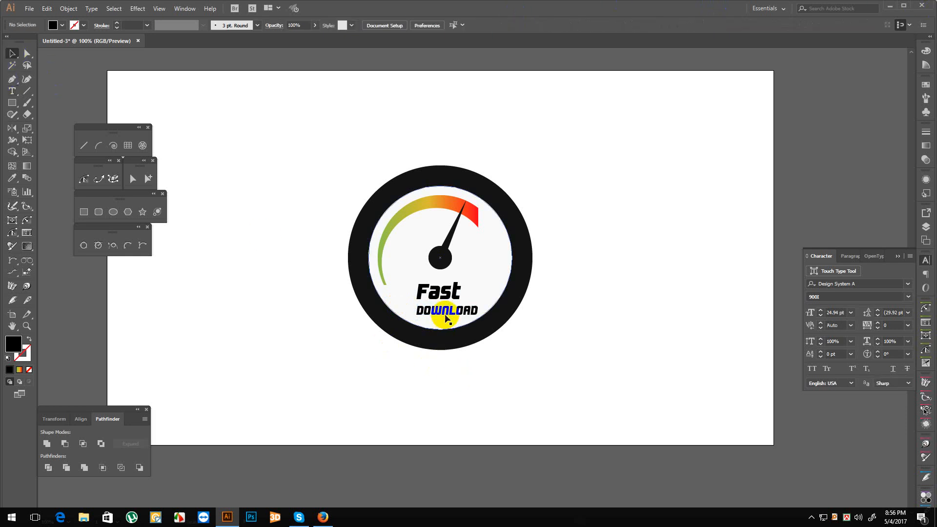
pyautogui.moveTo(445, 315); pyautogui.dragTo(440, 313)
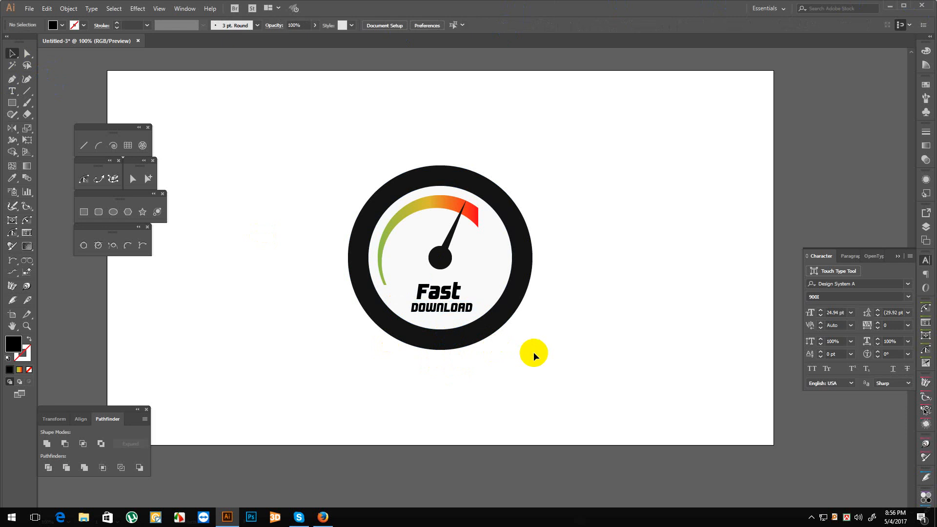
# Step: Convert both the "Fast" and "DOWNLOAD" texts to outlines
pyautogui.click(442, 298)
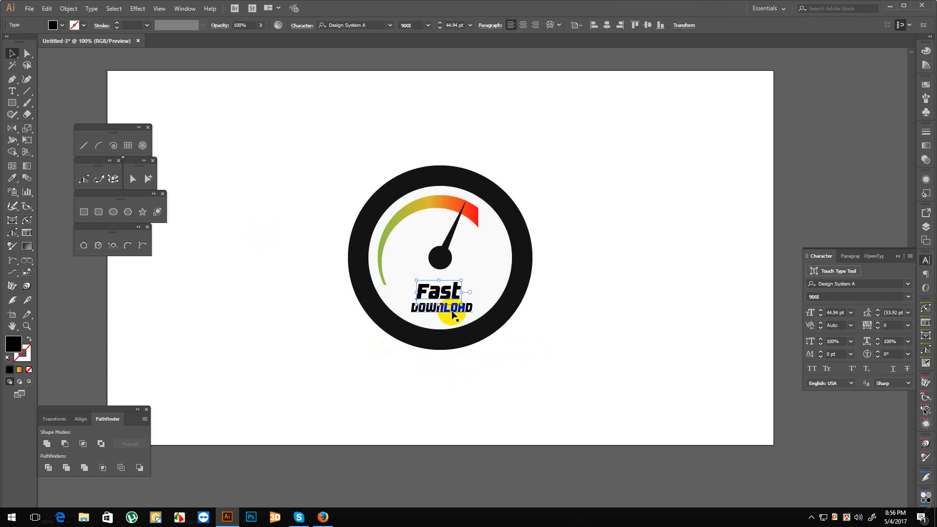
pyautogui.rightClick(453, 310)
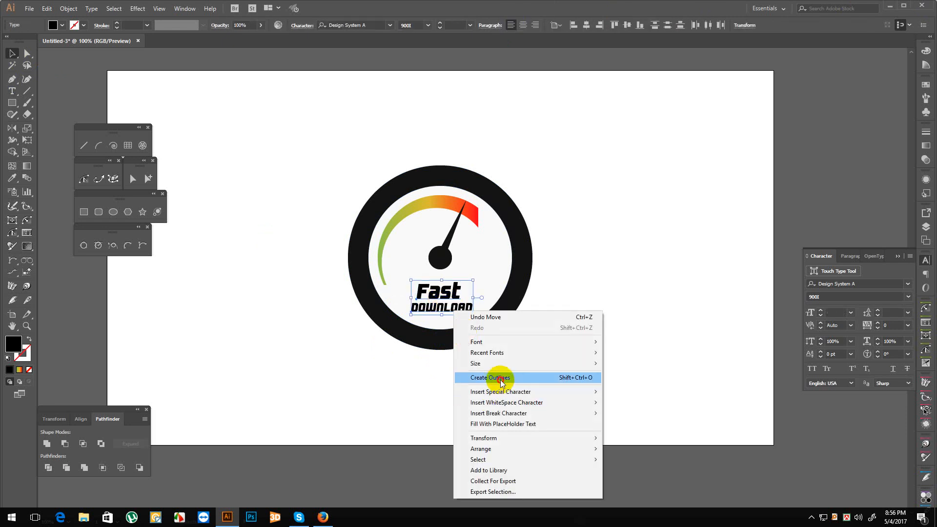
pyautogui.click(588, 377)
# Step: Align the outlined "Fast" and "DOWNLOAD" lettering and the needle's hub circle on their horizontal centers, then deselect them
pyautogui.click(449, 311)
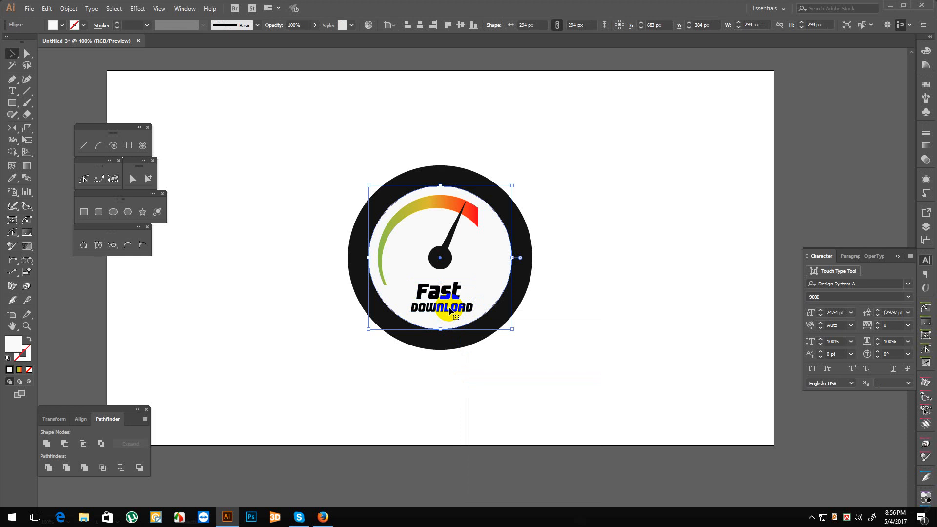
pyautogui.click(513, 367)
pyautogui.click(457, 307)
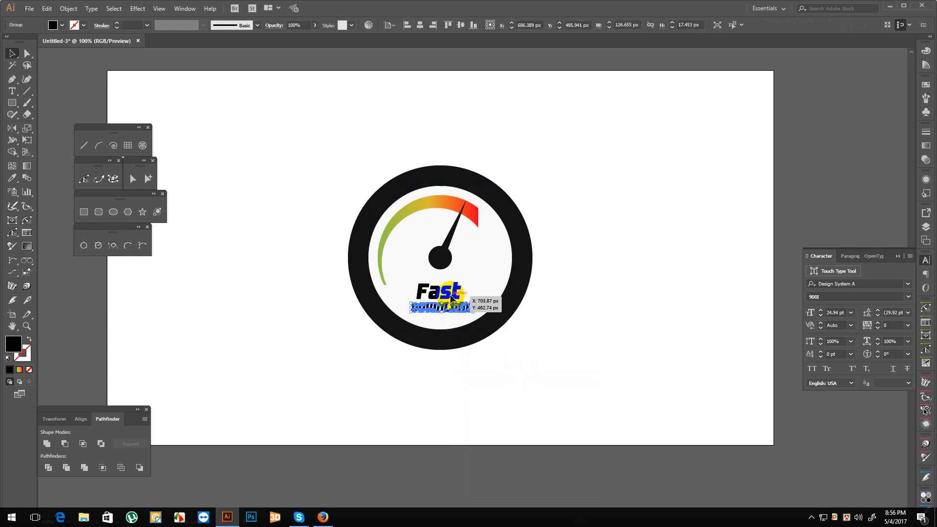
pyautogui.keyDown('shift'); pyautogui.click(444, 264); pyautogui.keyUp('shift')
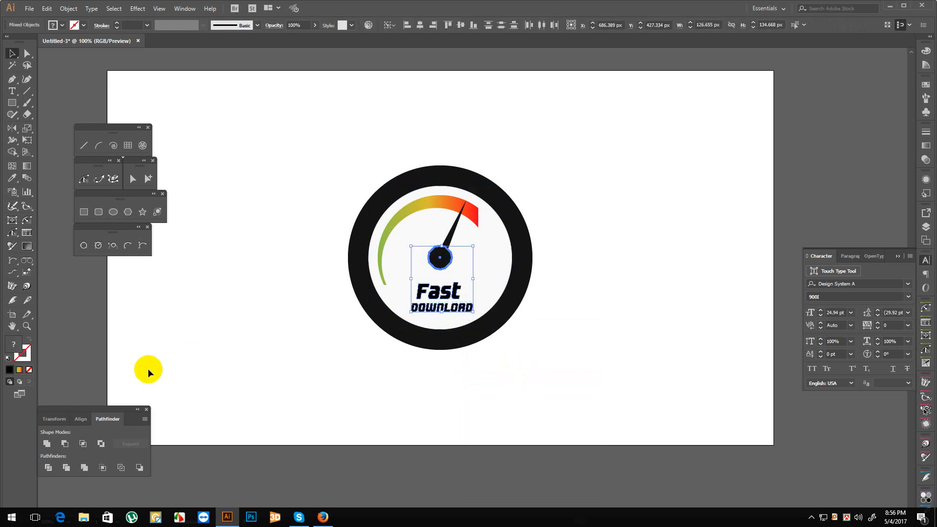
pyautogui.click(81, 419)
pyautogui.click(64, 443)
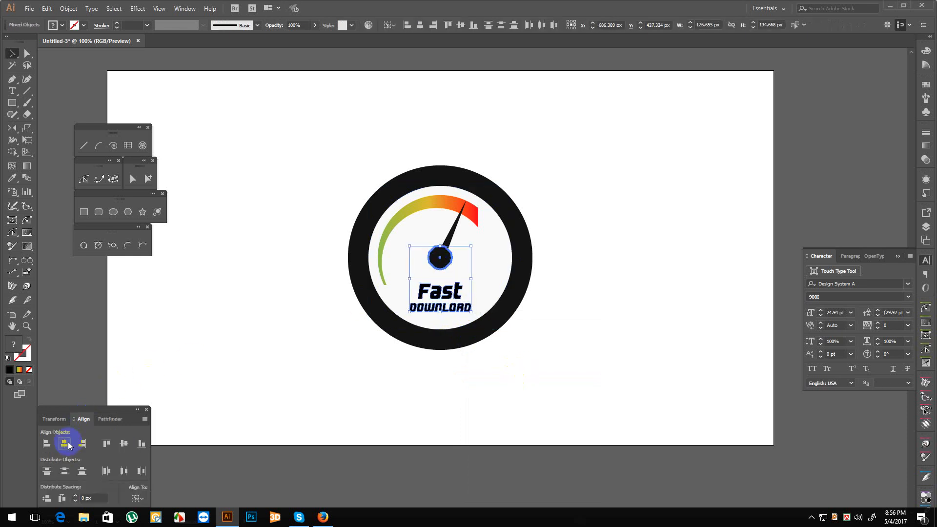
pyautogui.click(390, 434)
# Step: Hide the Character panel and switch to the Firefox browser
pyautogui.moveTo(489, 388); pyautogui.dragTo(483, 378)
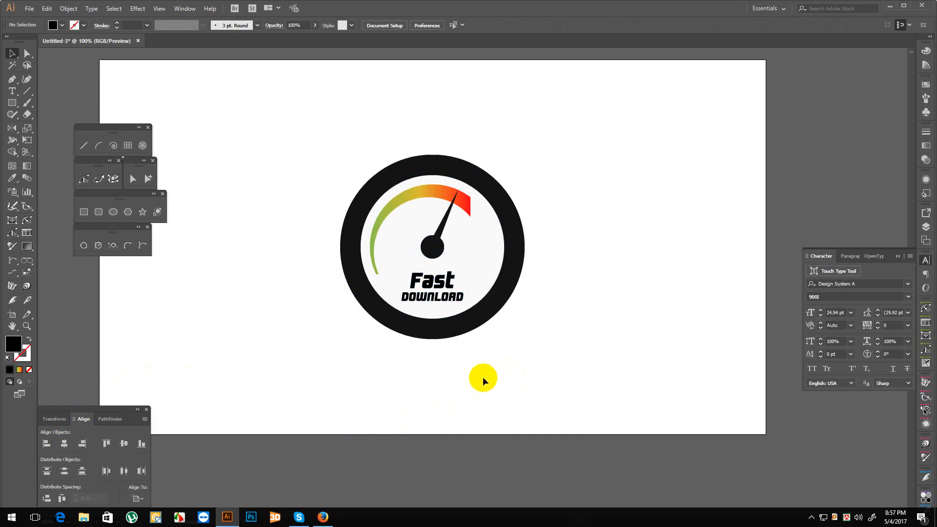
pyautogui.hotkey('ctrl', '0')
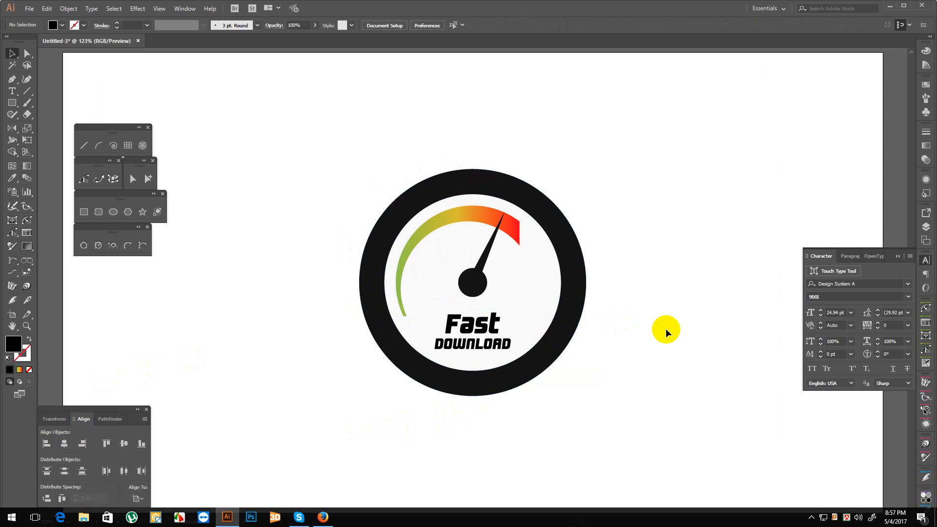
pyautogui.hotkey('ctrl', 'F10')
pyautogui.hotkey('ctrl', 'F10')
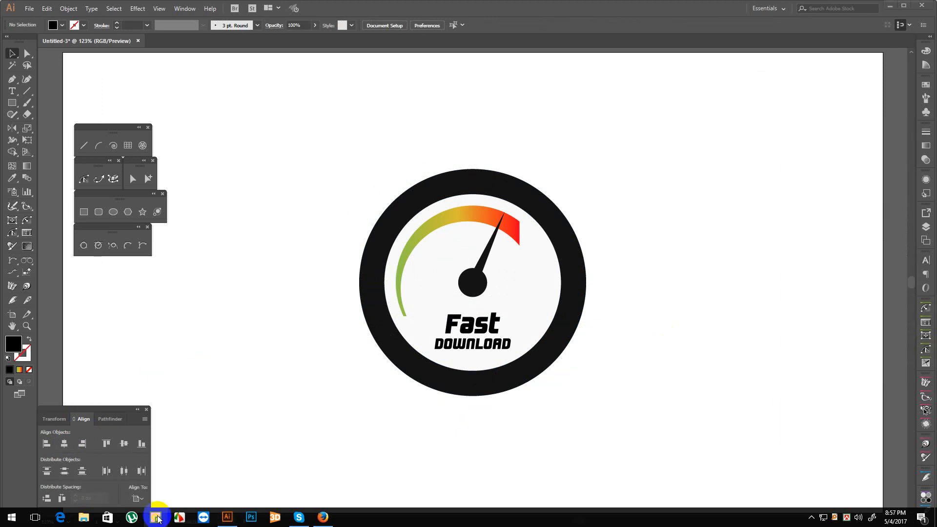
pyautogui.click(323, 517)
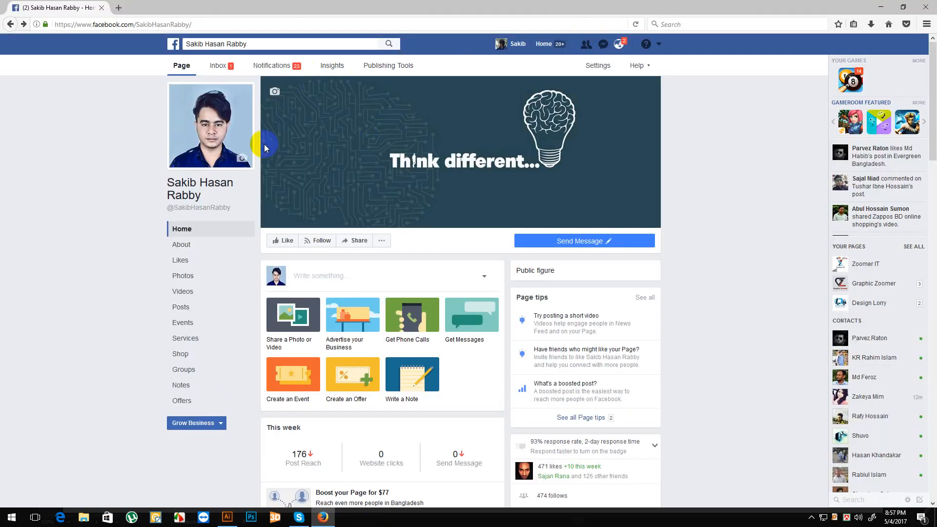